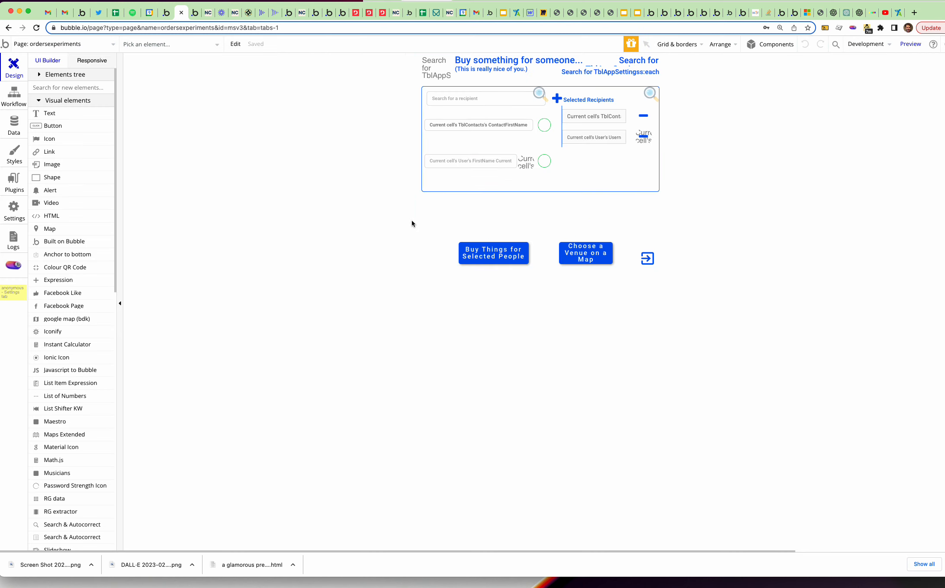
Expand the elements tree and inspect the layout settings of the ordersexperiments page
click(39, 76)
click(44, 102)
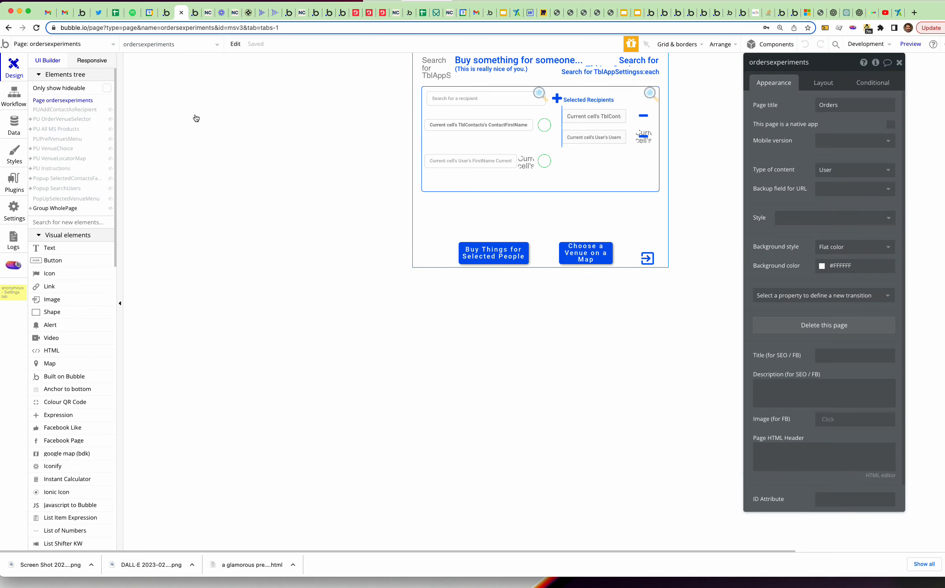
click(822, 83)
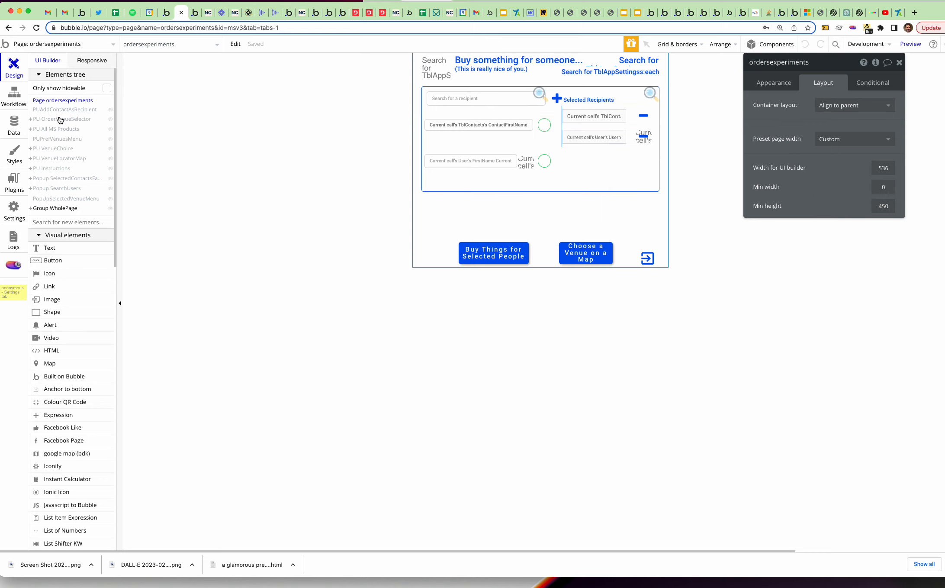
Open the orders_new page and inspect its appearance and sizing properties
click(56, 45)
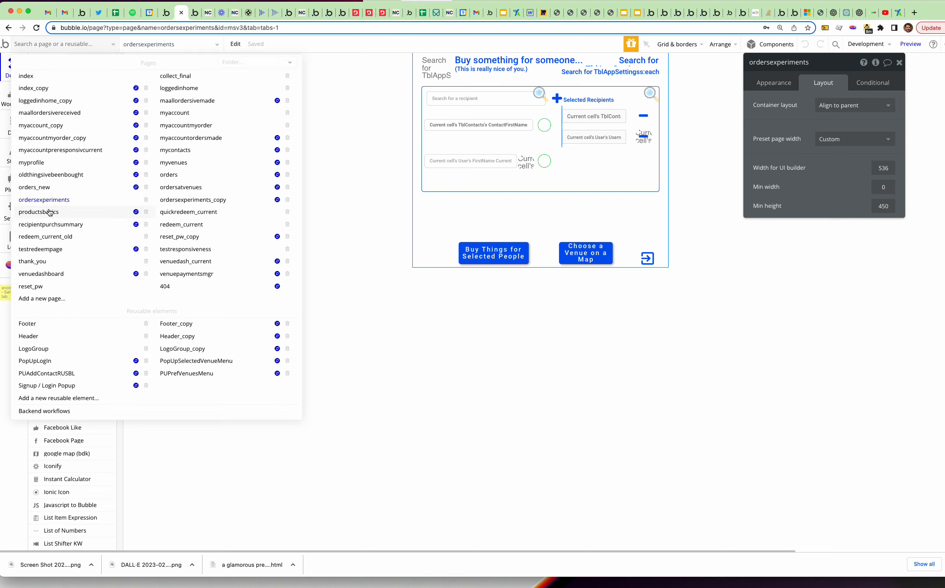
click(45, 188)
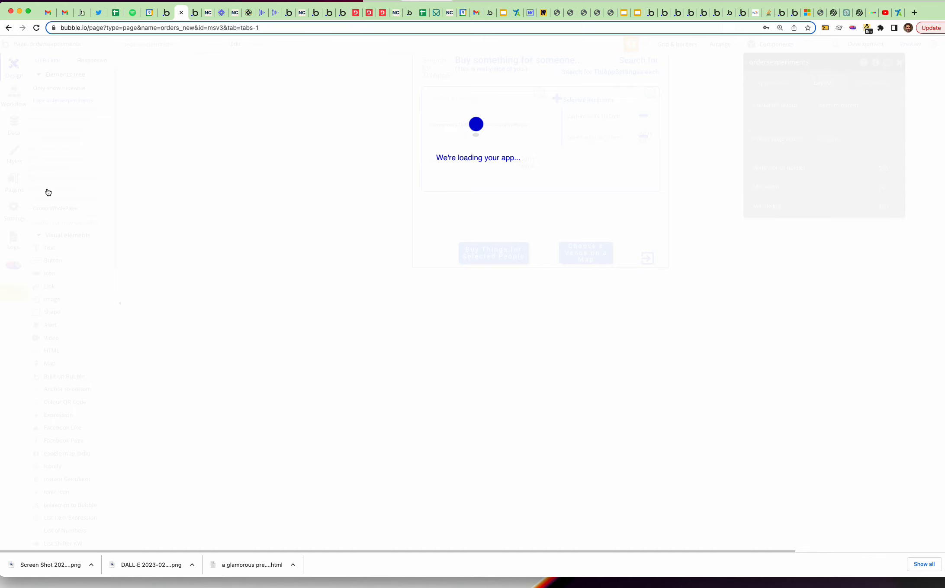
double_click(343, 80)
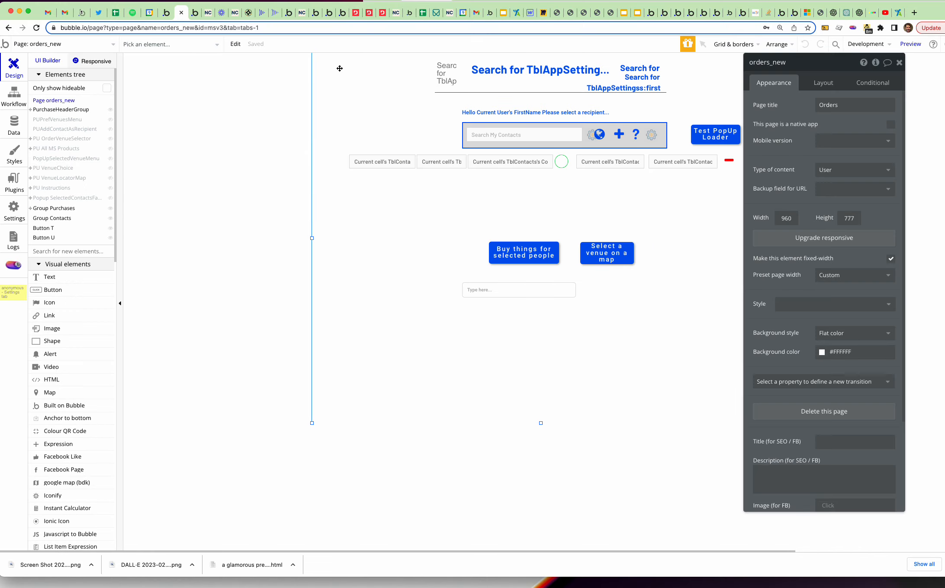
click(823, 83)
click(777, 87)
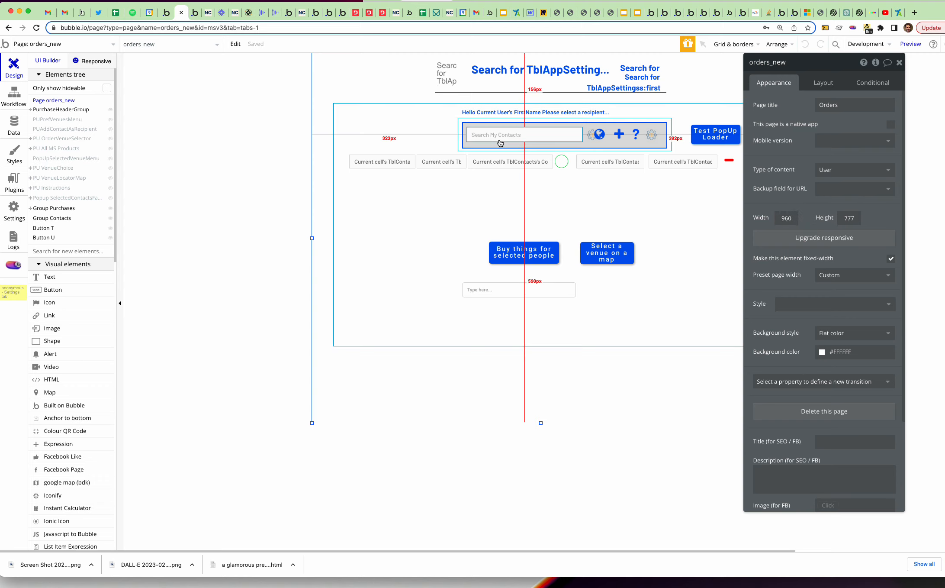
Open the productsbasics page and inspect its page properties
click(51, 45)
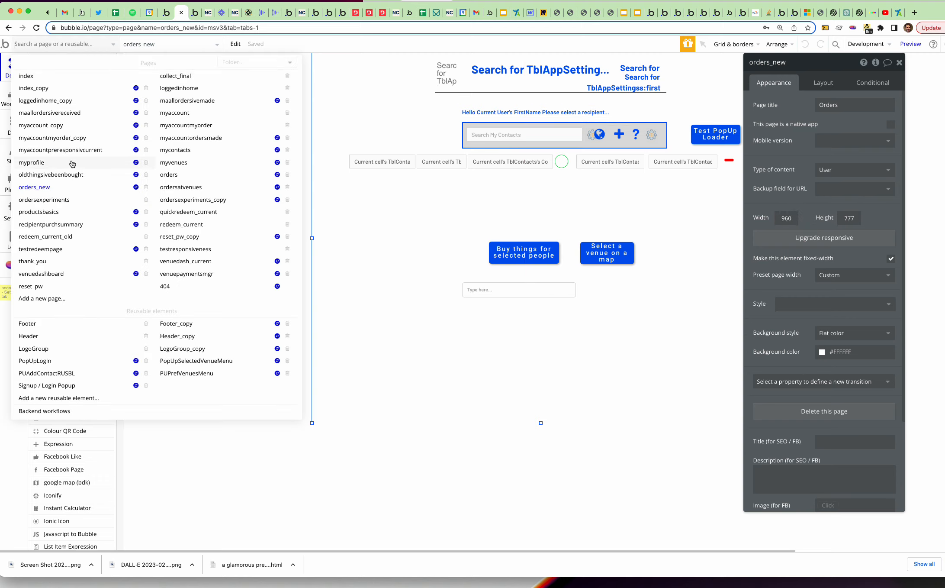
click(39, 211)
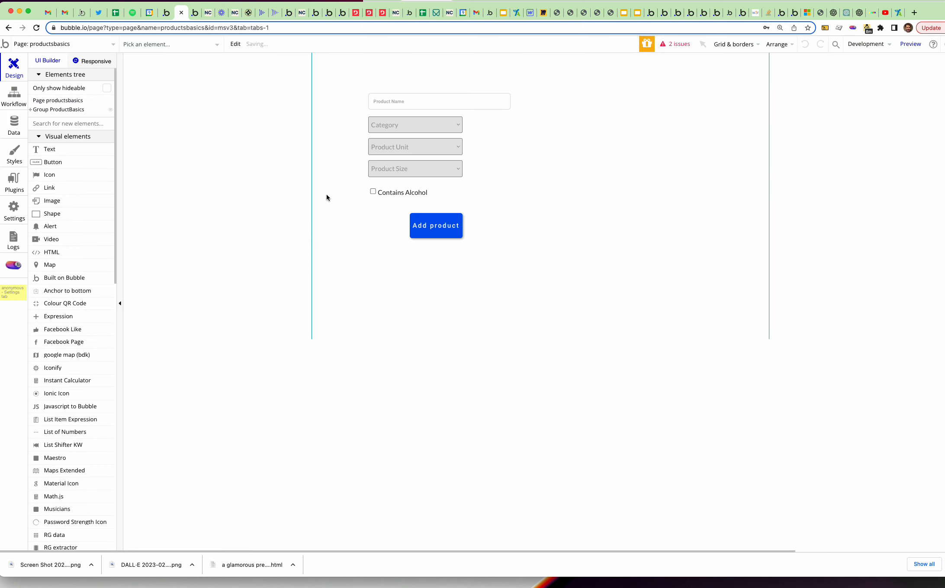
click(327, 194)
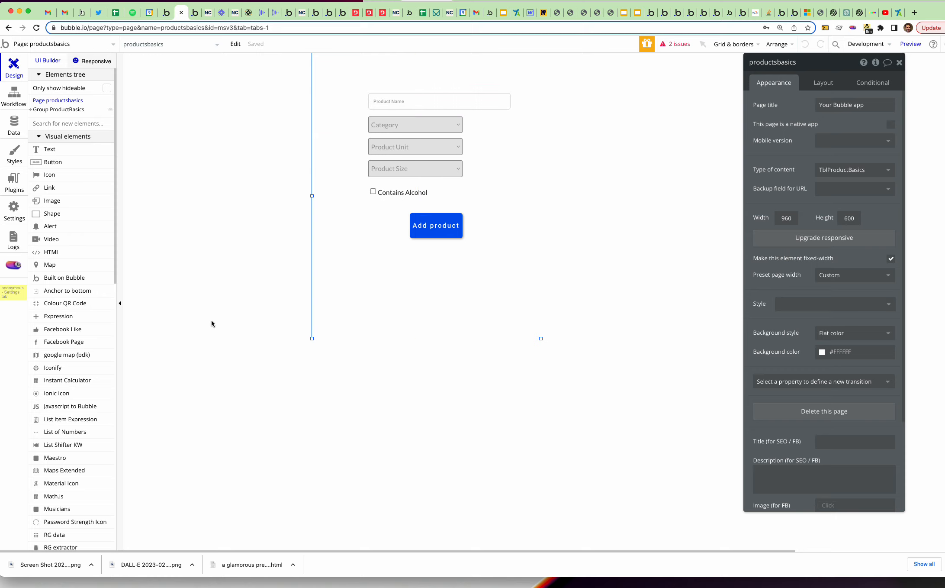
Read the latest replies in the Bubble forum thread about responsiveness, and return to the Bubble editor
click(84, 13)
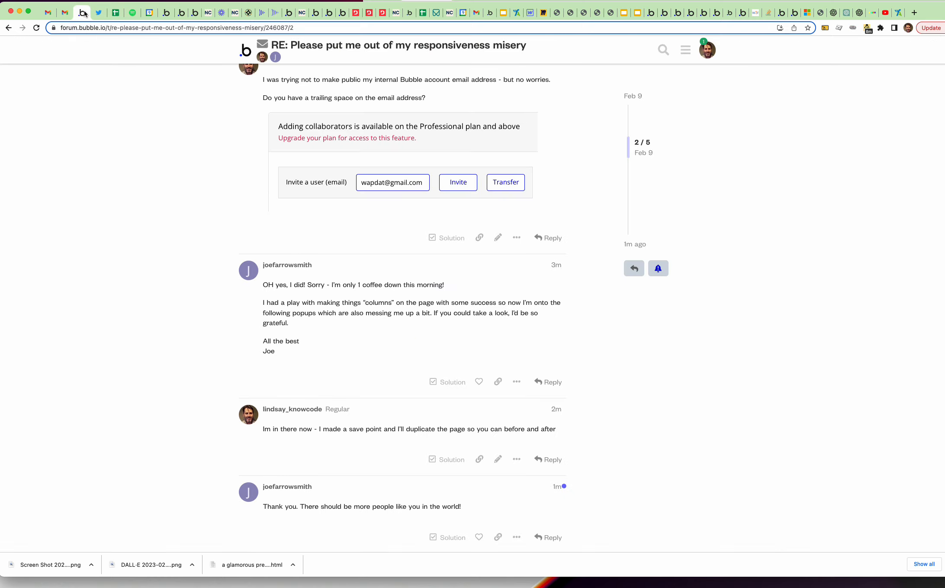
scroll(271, 377, down, 3)
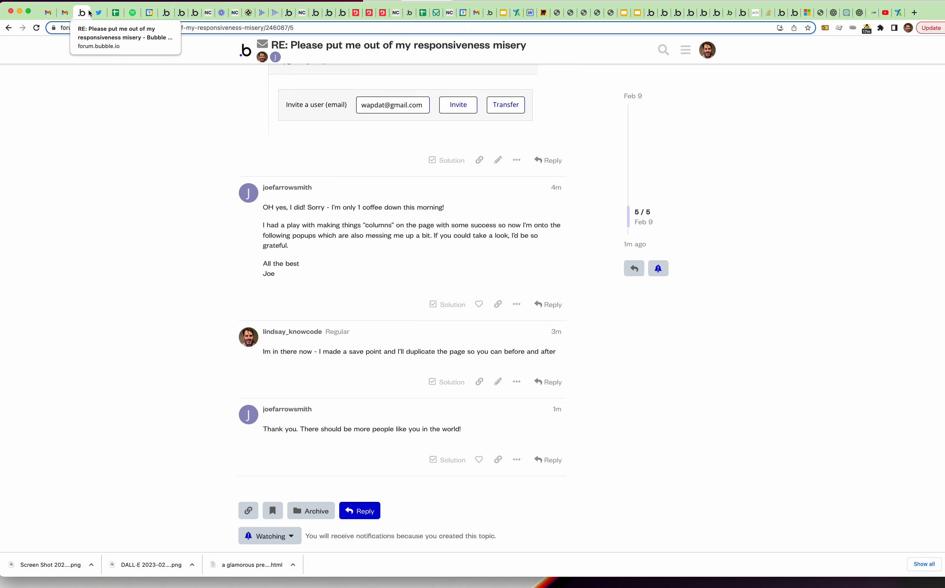
click(170, 13)
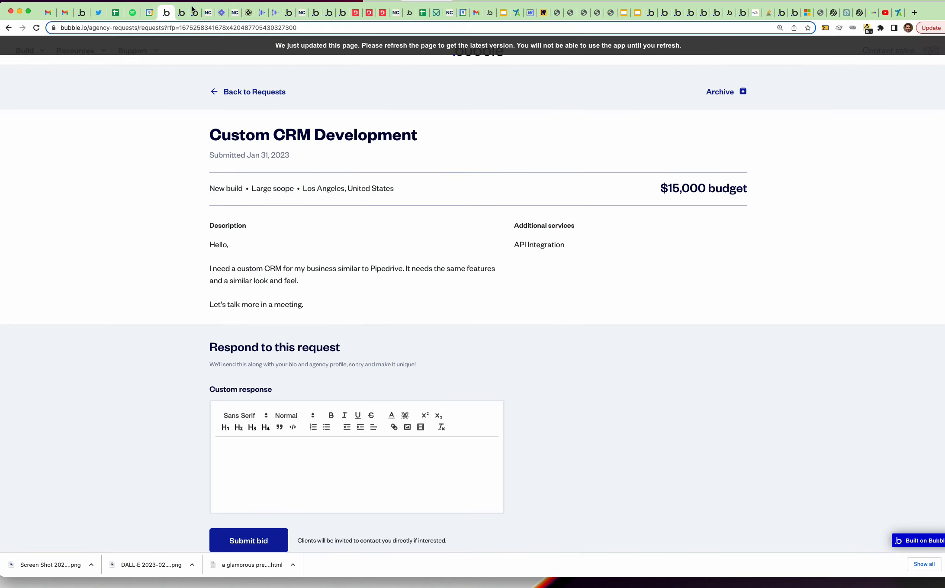
click(184, 13)
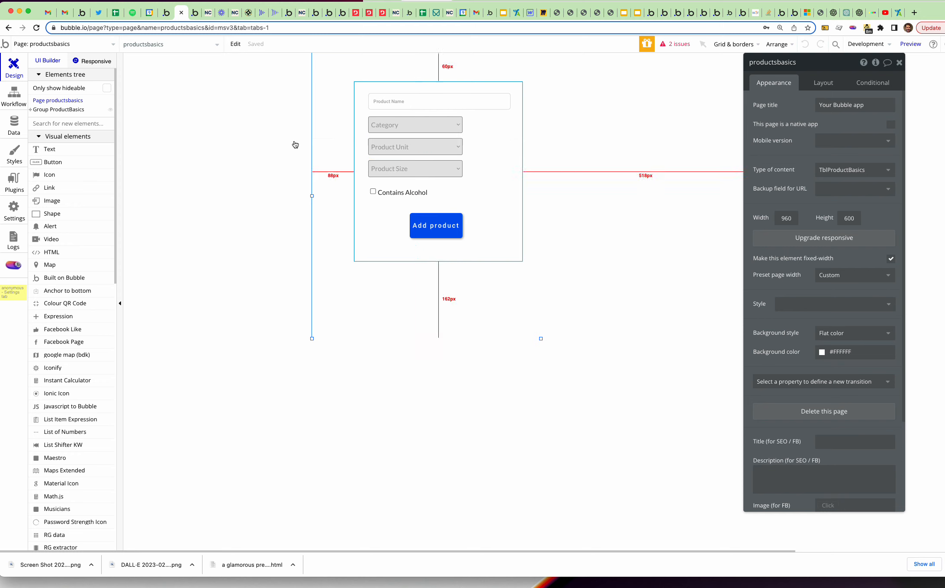
Reopen the ordersexperiments page and examine each of its popups, ending with PUAddContactAsRecipient hidden again
click(68, 49)
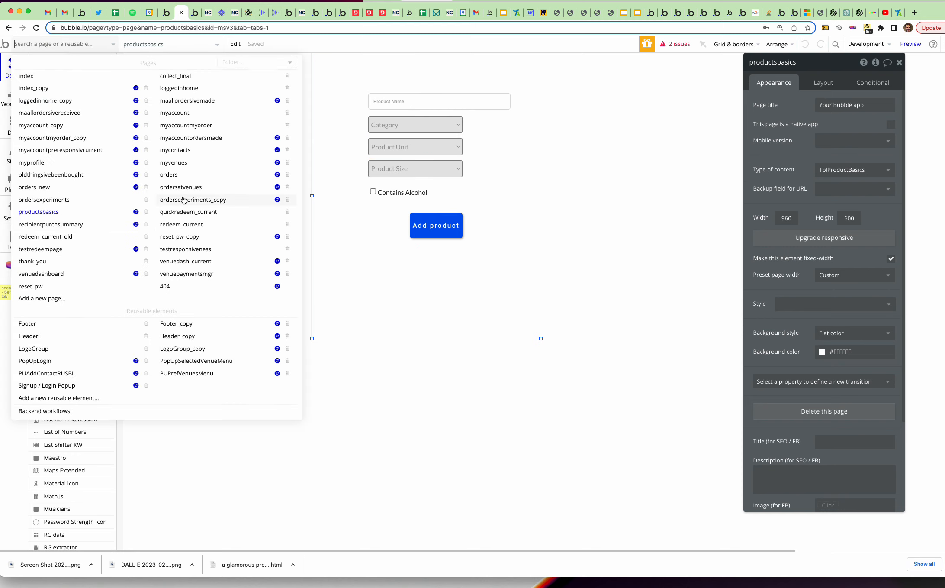
click(85, 201)
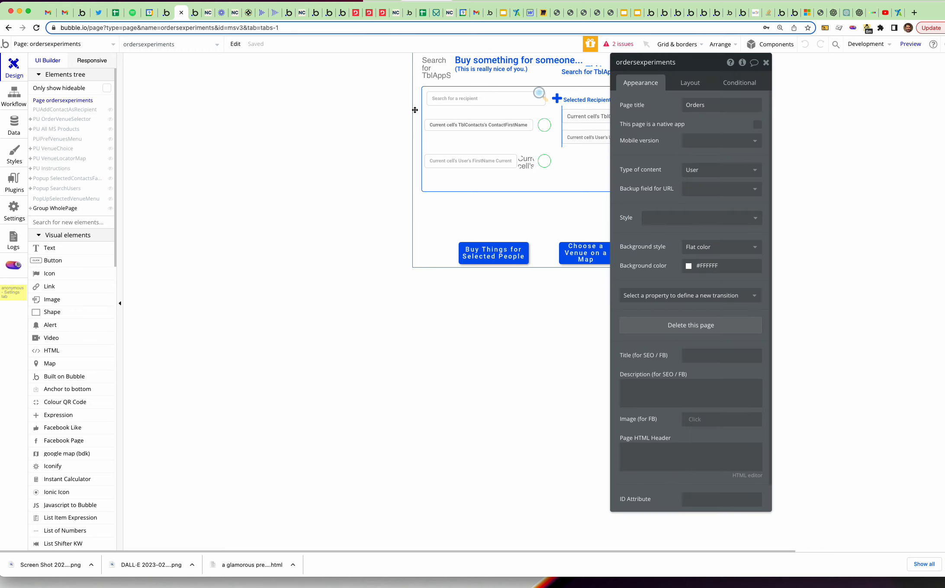
click(60, 120)
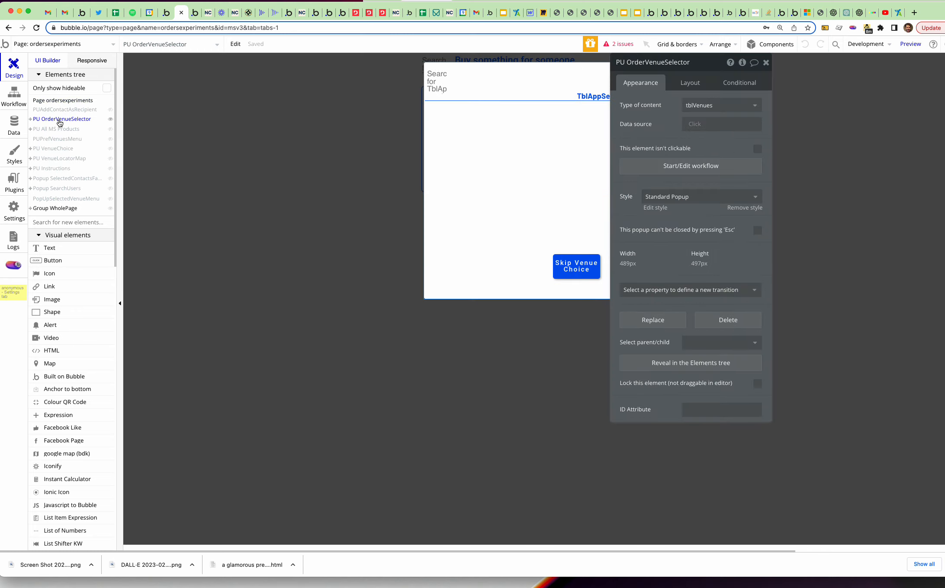
click(57, 129)
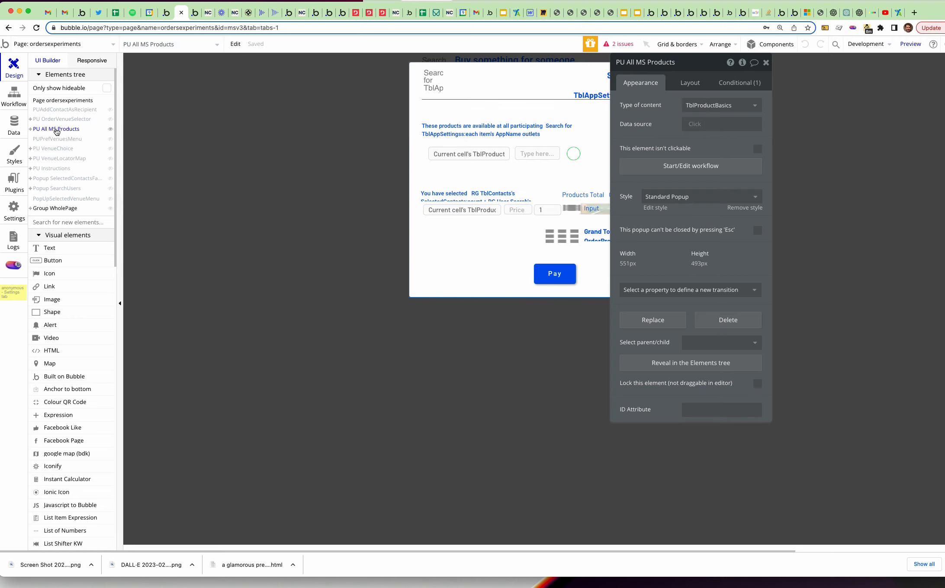
click(57, 139)
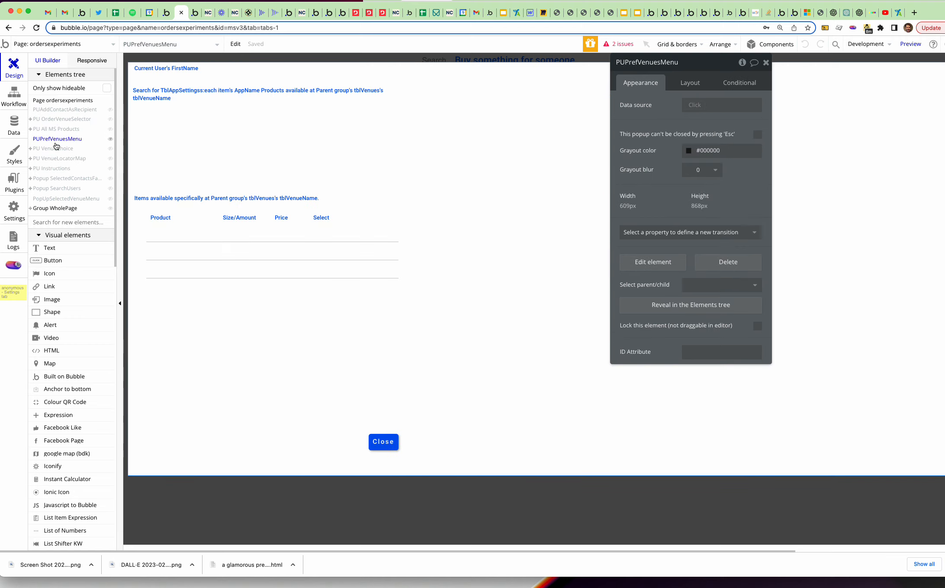
click(56, 149)
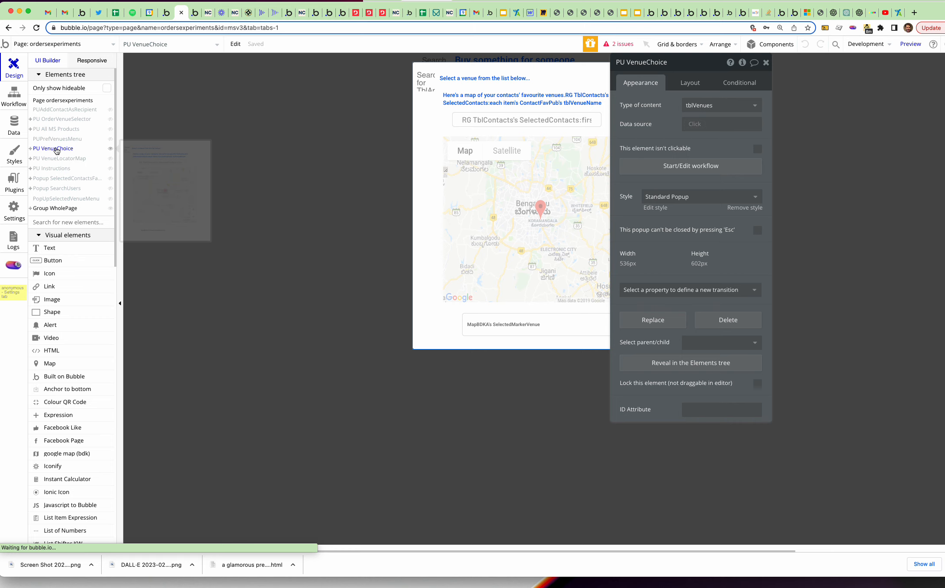
click(52, 159)
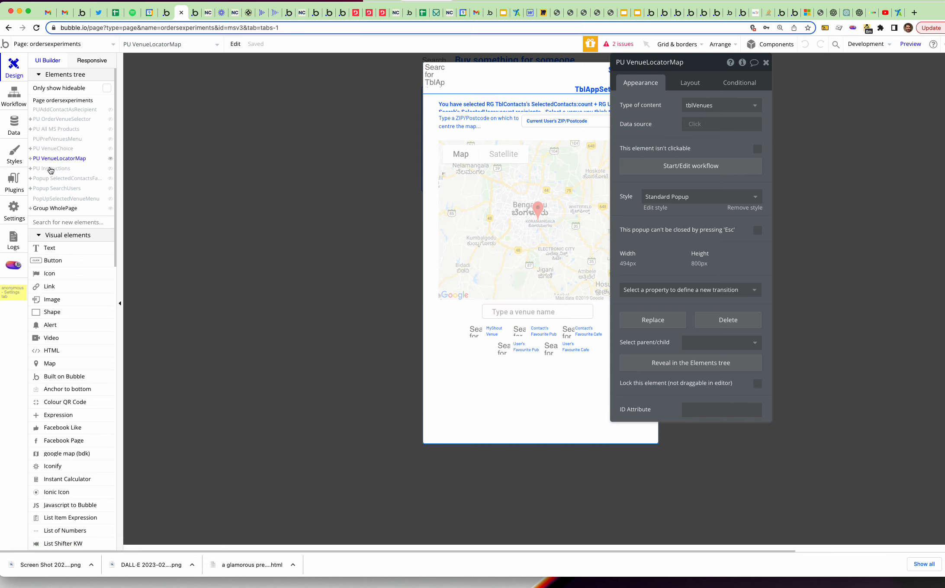
click(49, 169)
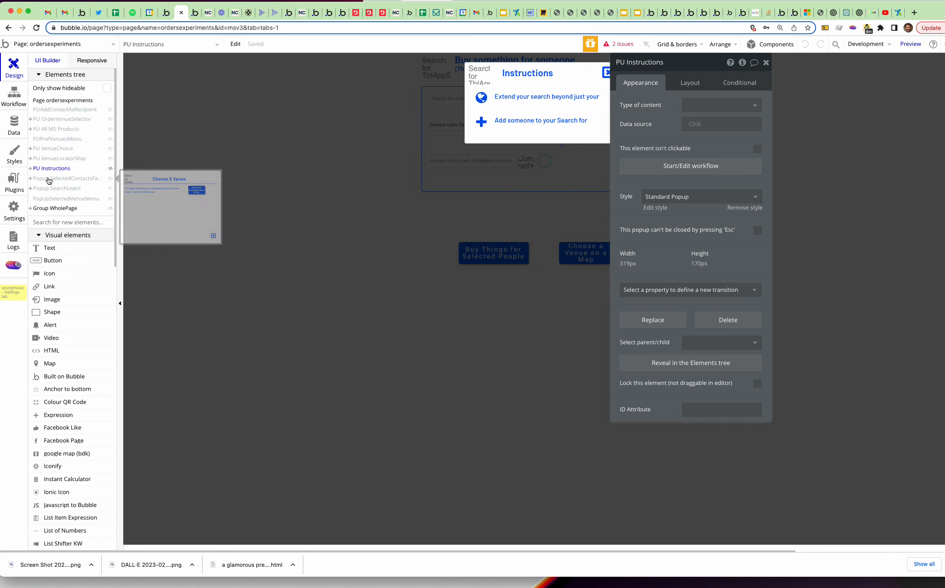
click(49, 178)
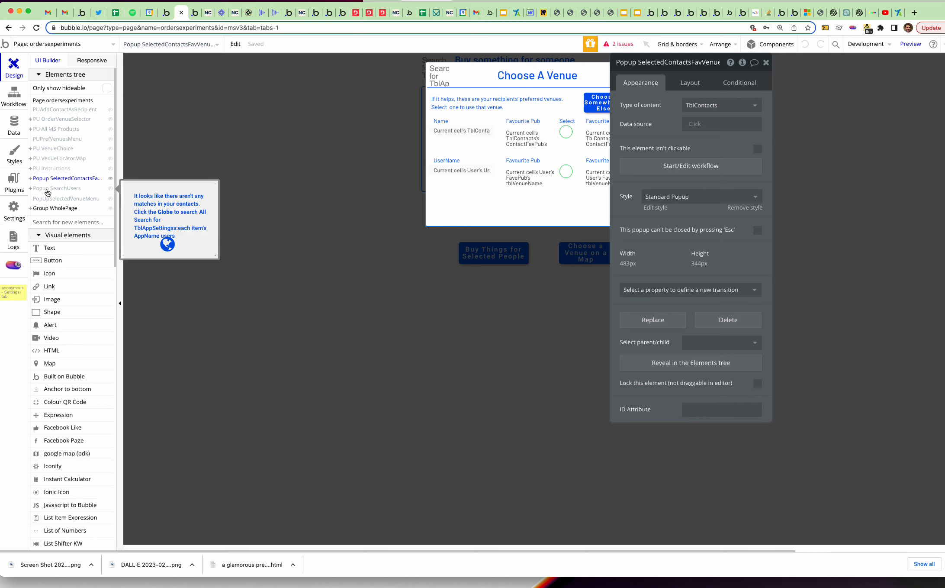
click(48, 189)
click(47, 199)
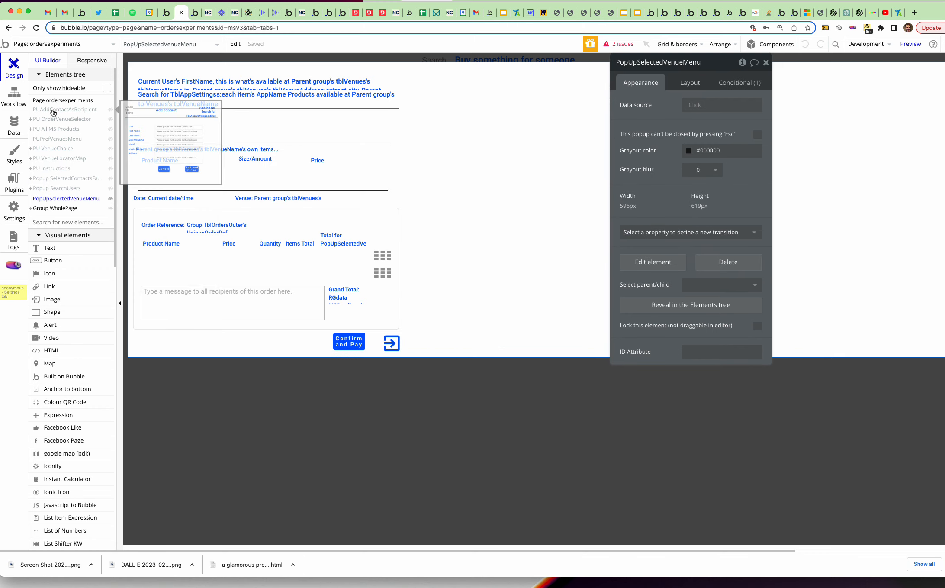
click(53, 111)
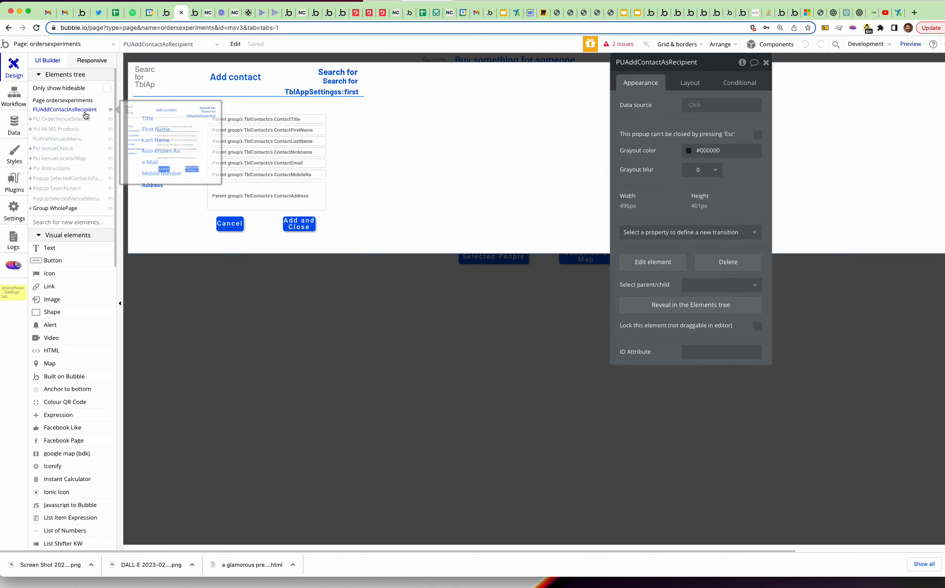
click(110, 110)
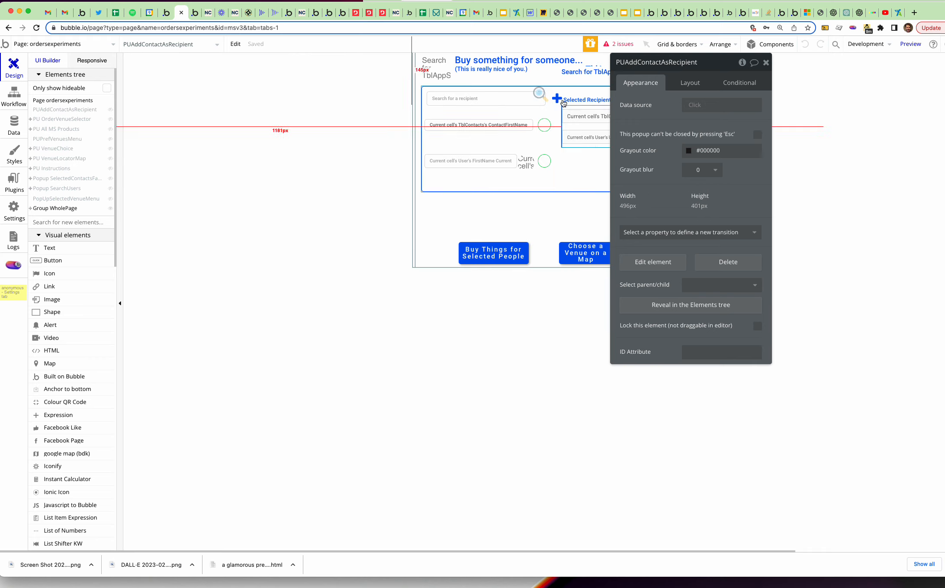
Move the property editor clear of the page and inspect the layout settings of Group Buttons and its two buttons
drag(707, 79, 820, 94)
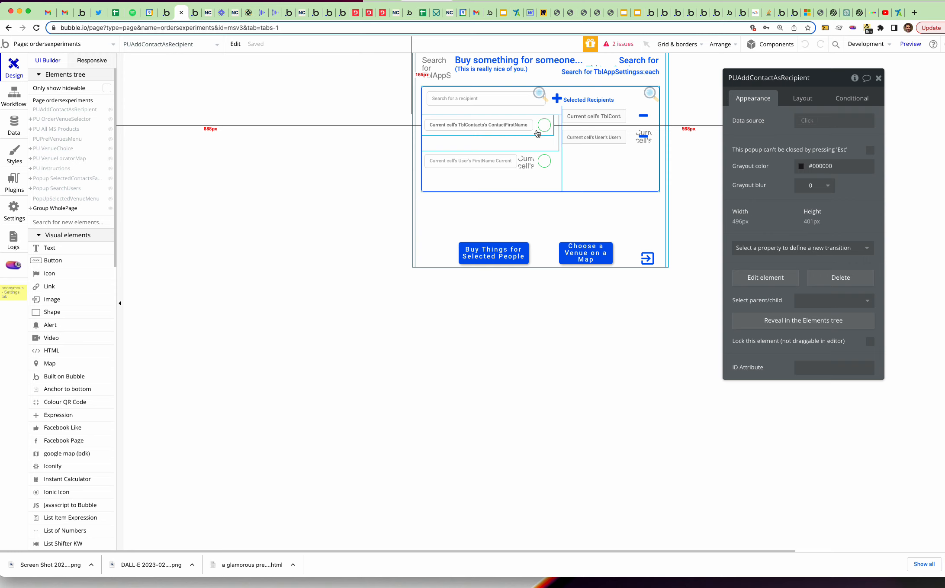
click(545, 255)
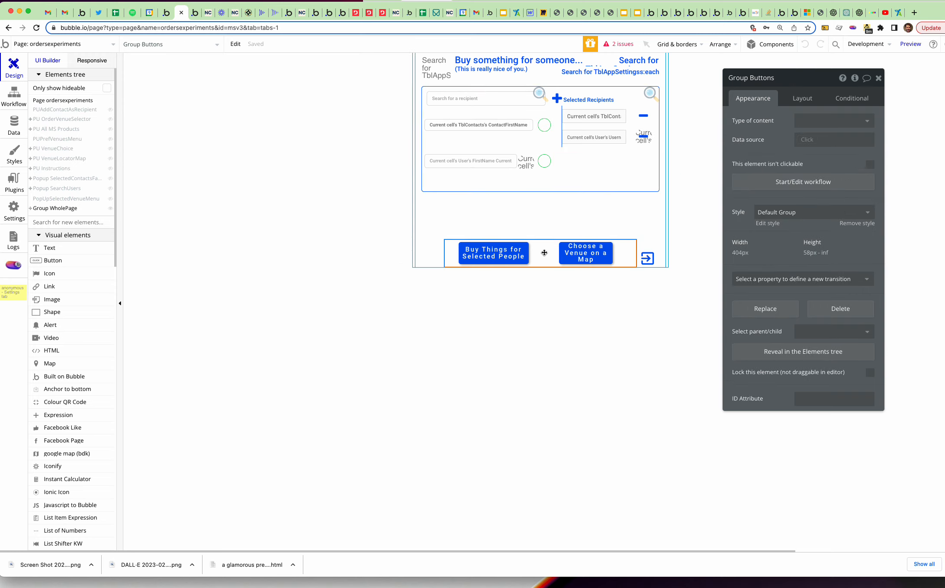
click(799, 100)
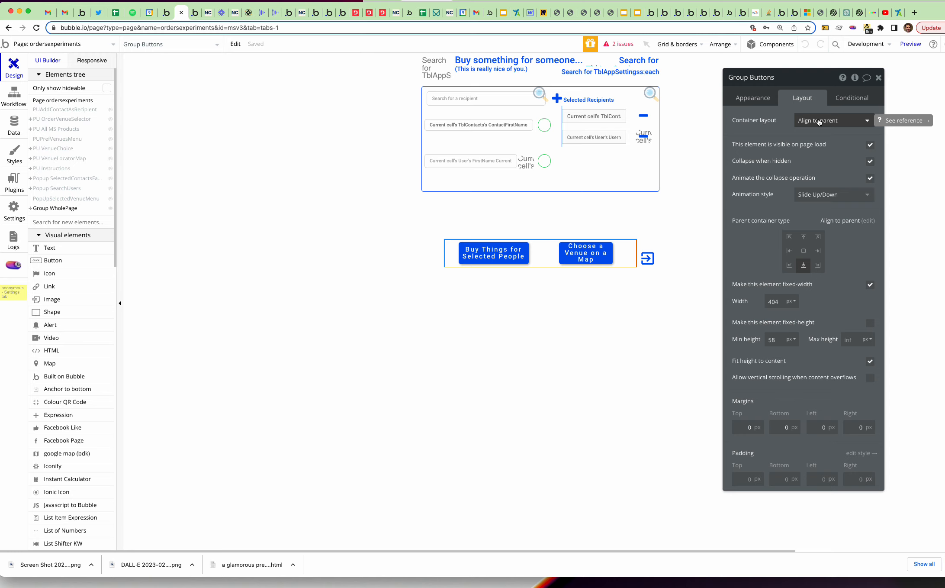
click(494, 250)
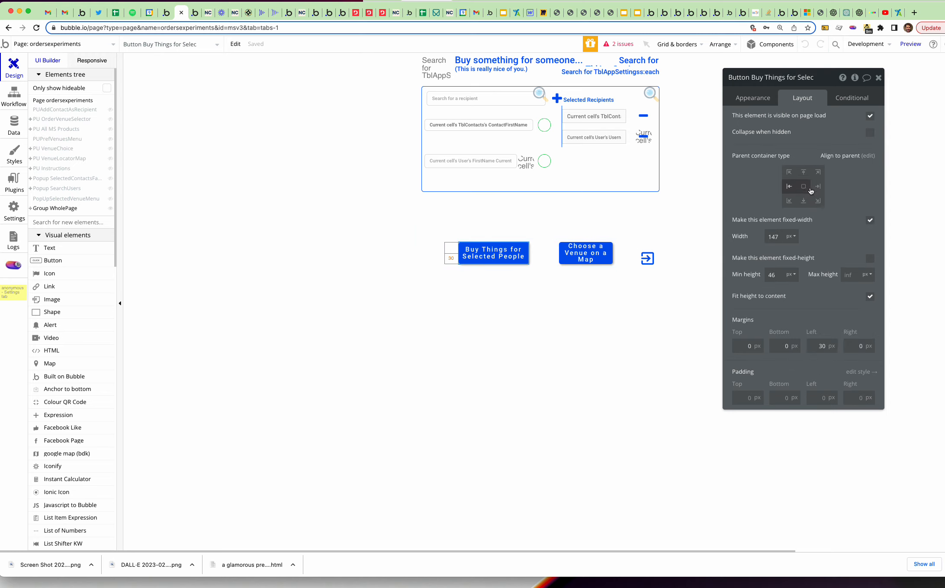
click(579, 247)
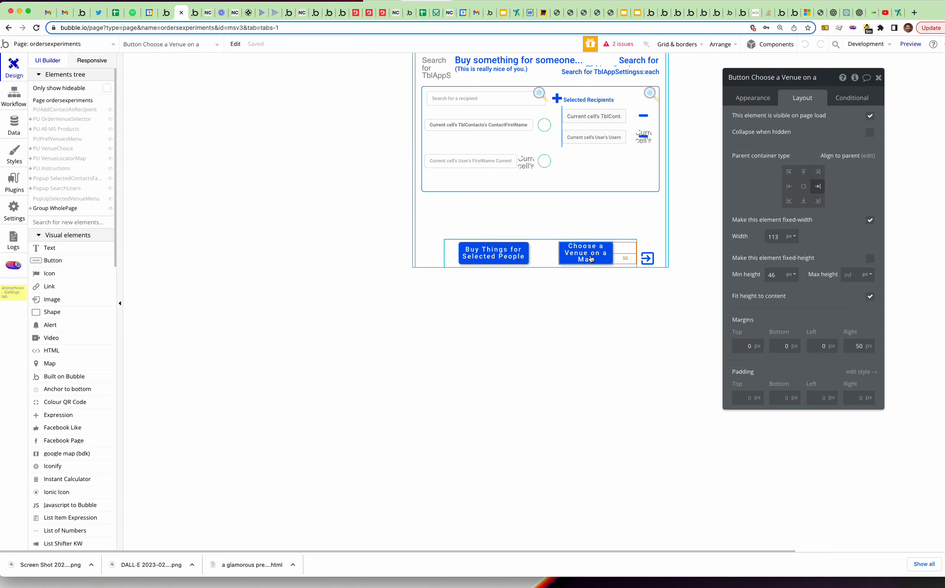
click(548, 250)
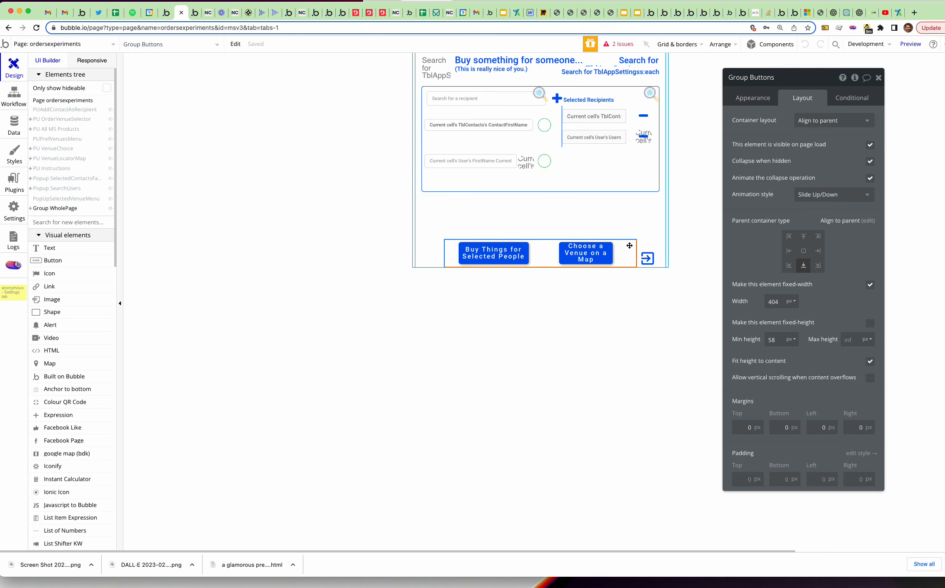
Set the container layout of Group Buttons to Row with its buttons aligned by space around
drag(629, 245, 627, 255)
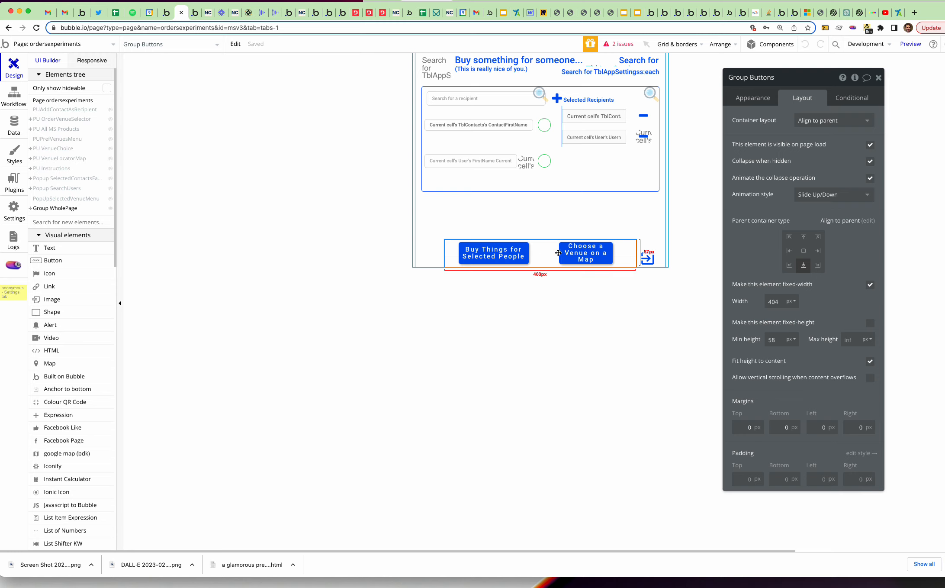
click(796, 126)
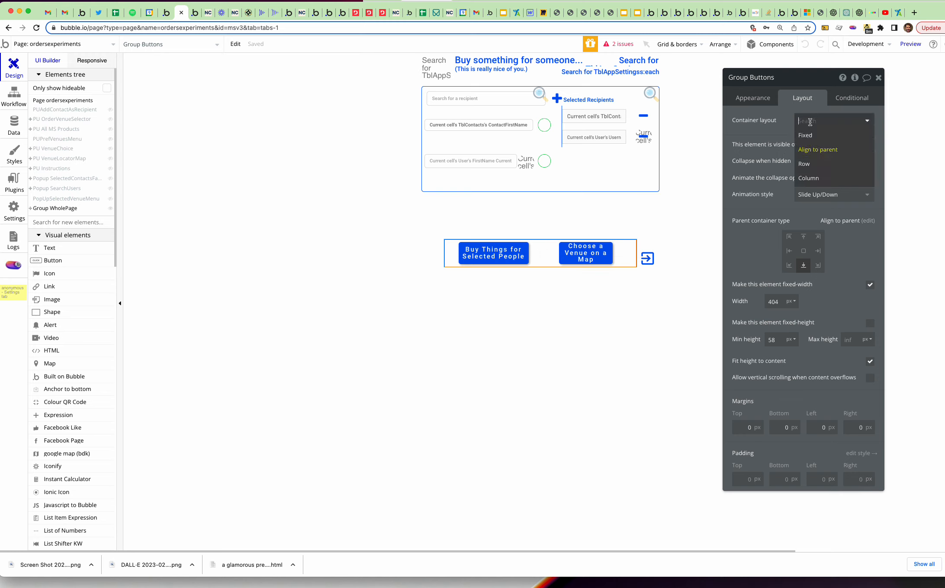
click(811, 163)
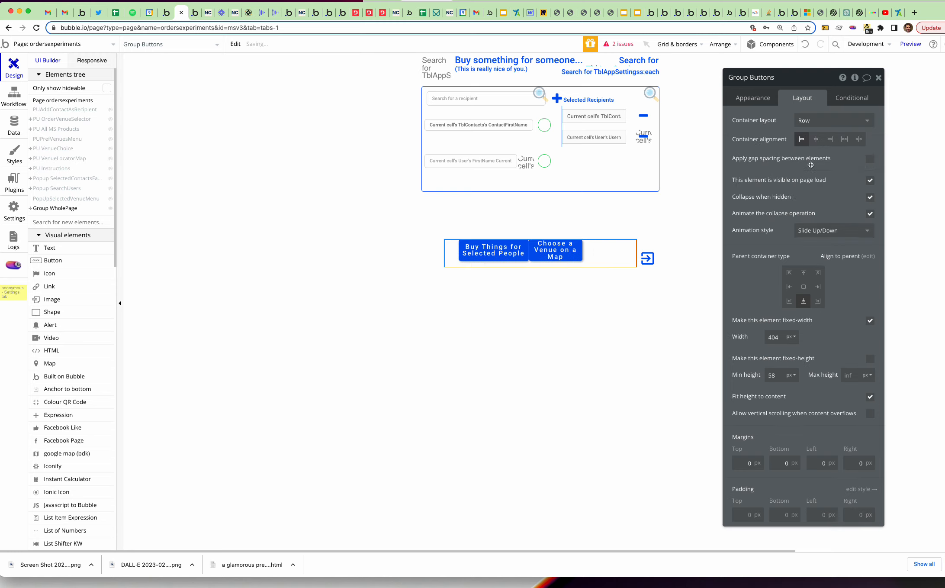
click(845, 140)
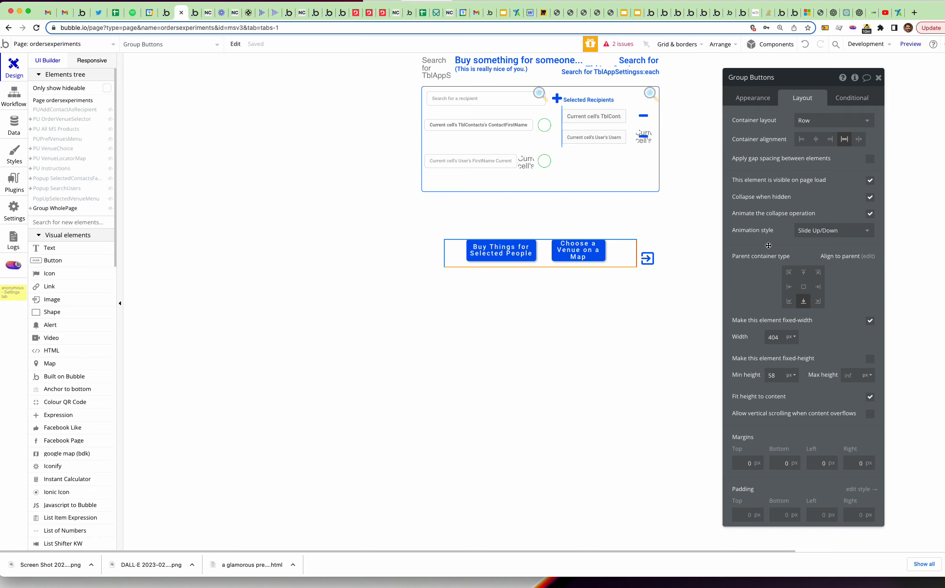
Centre the Buy Things for Selected People and Choose a Venue on a Map buttons vertically within Group Buttons
click(594, 256)
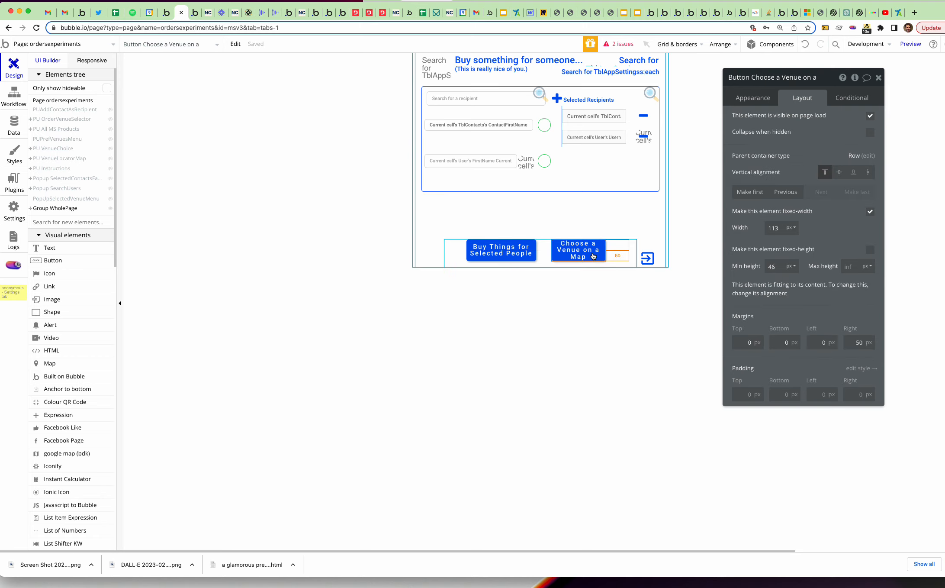
click(551, 258)
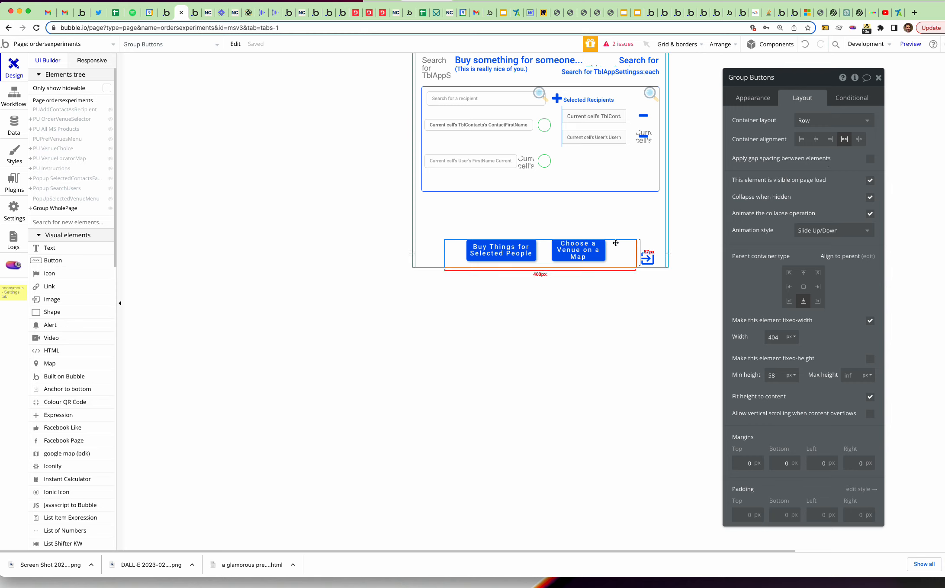
click(582, 253)
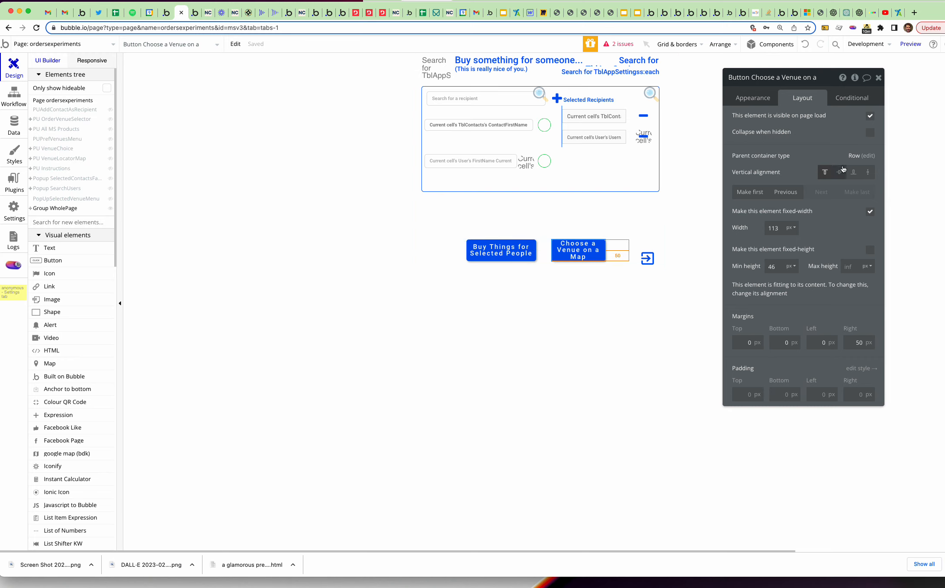
click(510, 258)
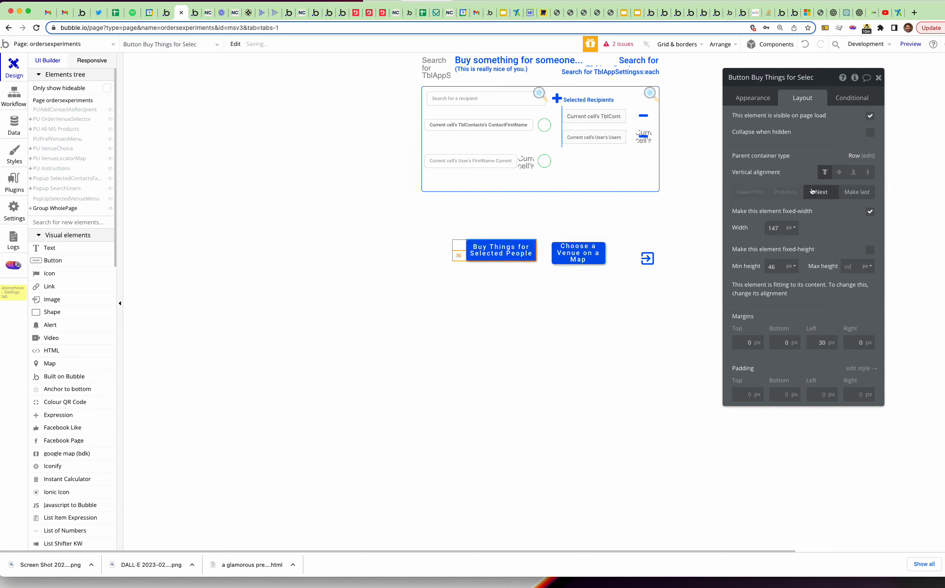
click(839, 172)
click(594, 257)
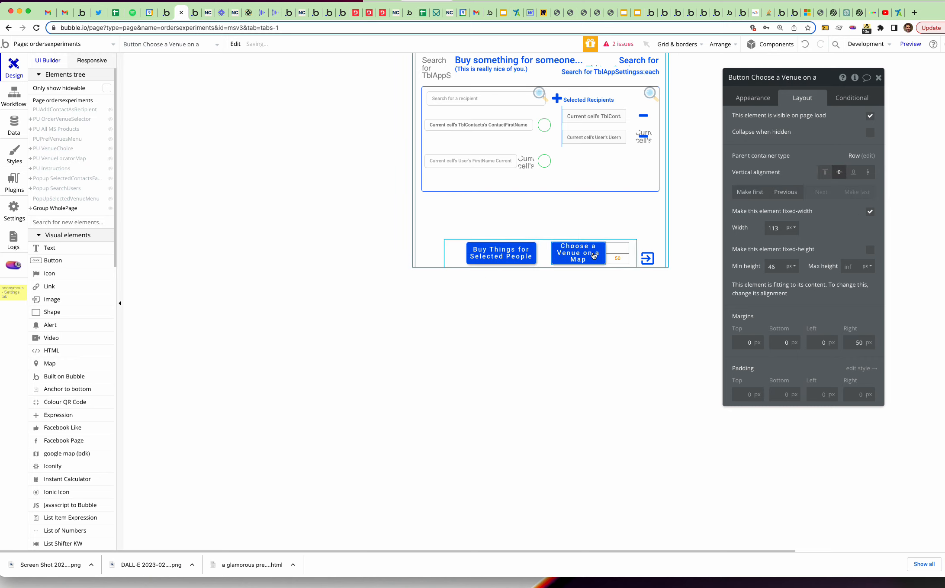
click(518, 258)
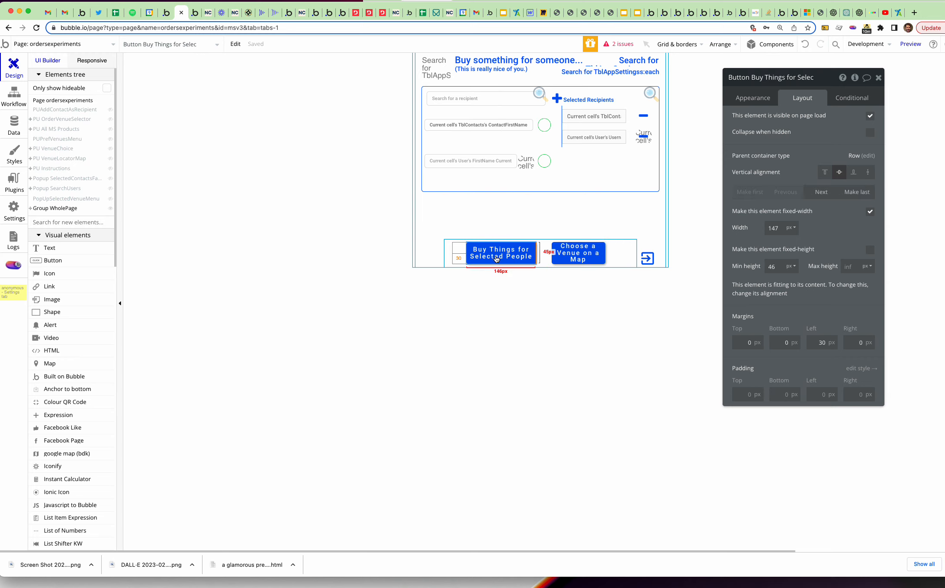
Set the right margin of the Choose a Venue button and the left margin of the Buy Things button to 0 px
click(570, 255)
double_click(859, 343)
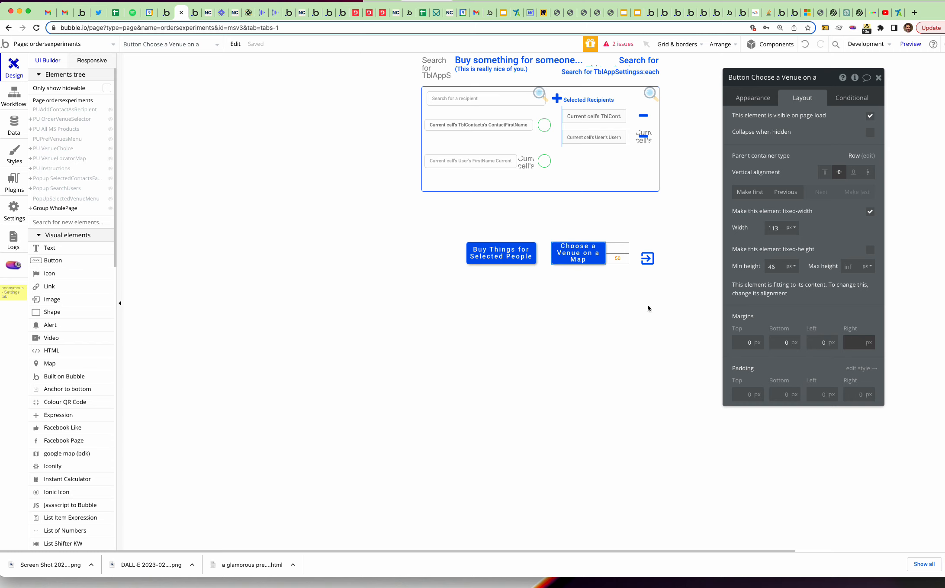
click(526, 265)
key(BackSpace)
key(BackSpace)
key(Tab)
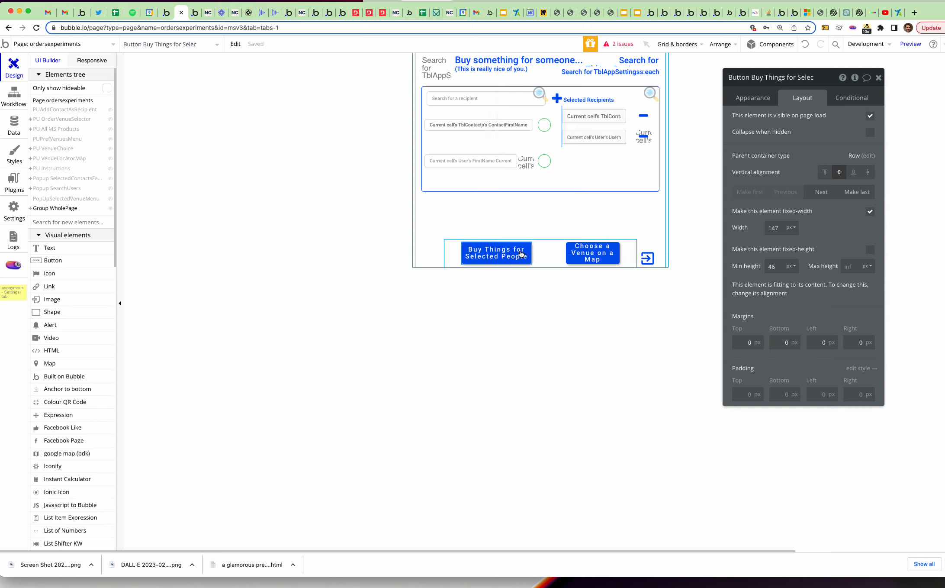
click(582, 253)
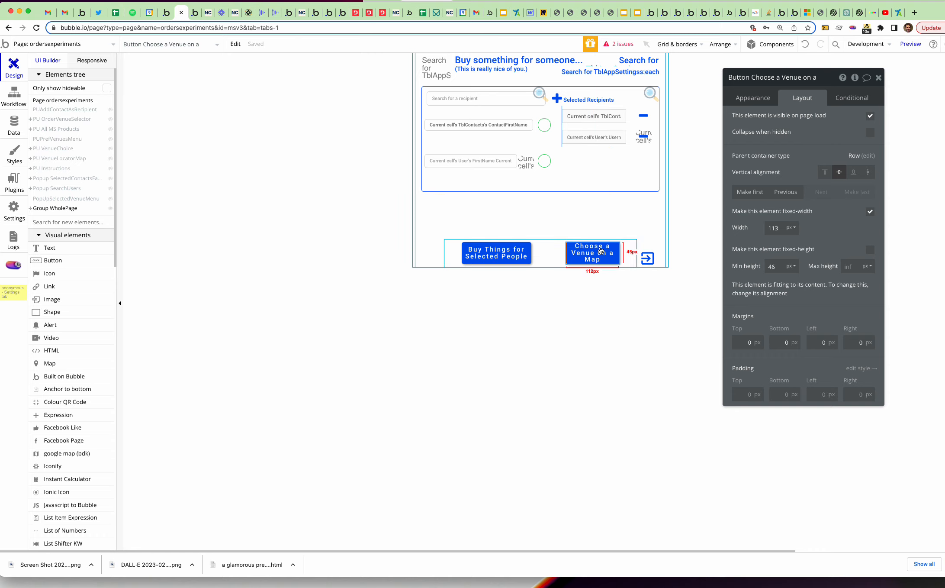
Group Group Buttons and the exit icon beside it in a Row container
click(629, 244)
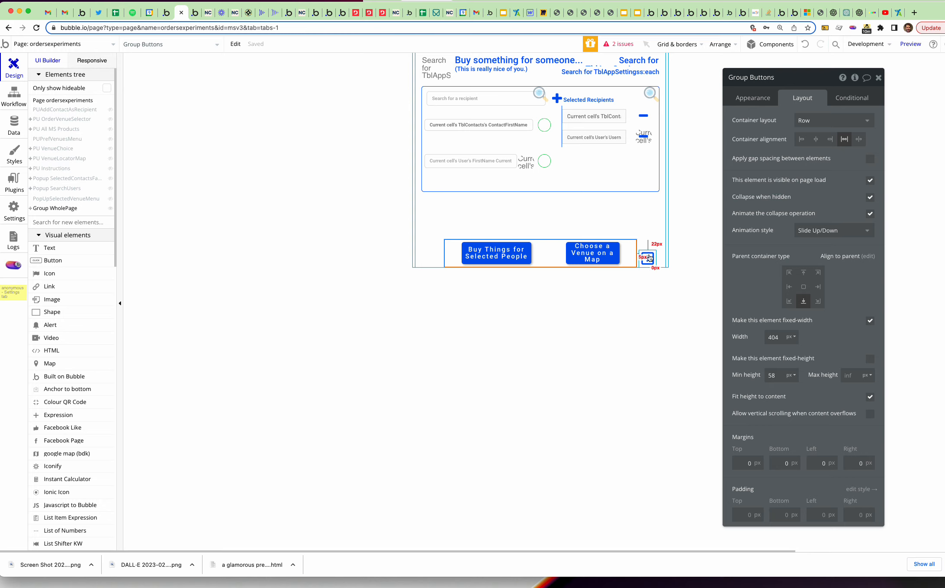
shift+click(650, 257)
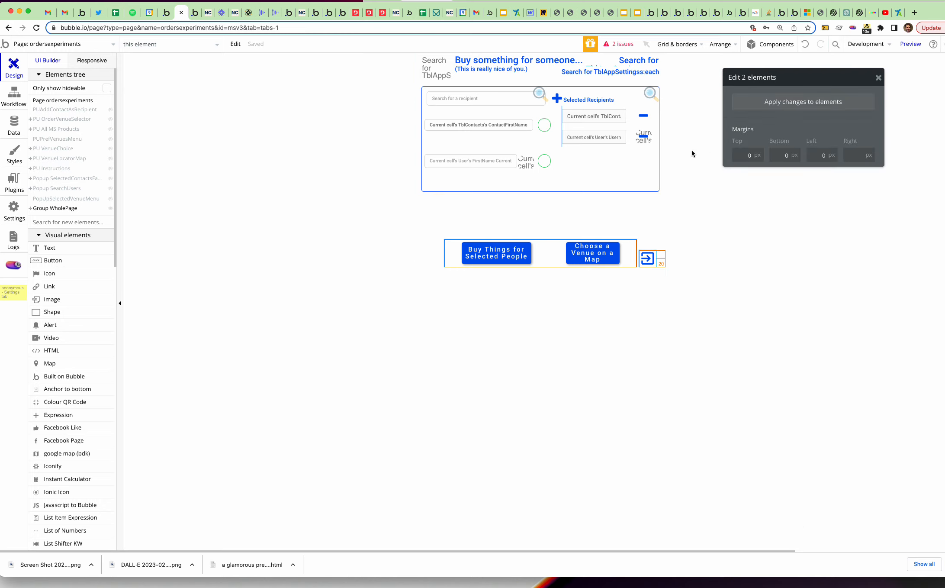
click(722, 46)
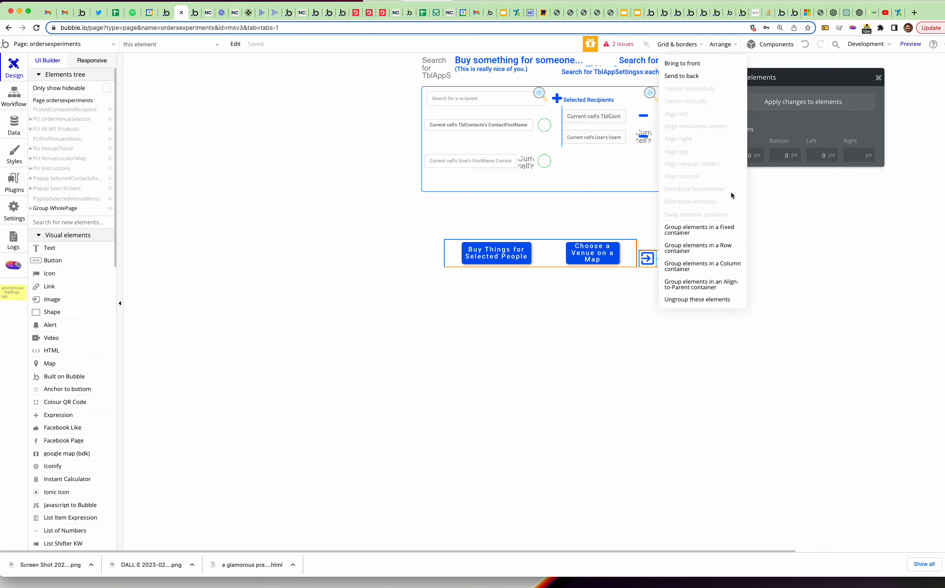
click(727, 245)
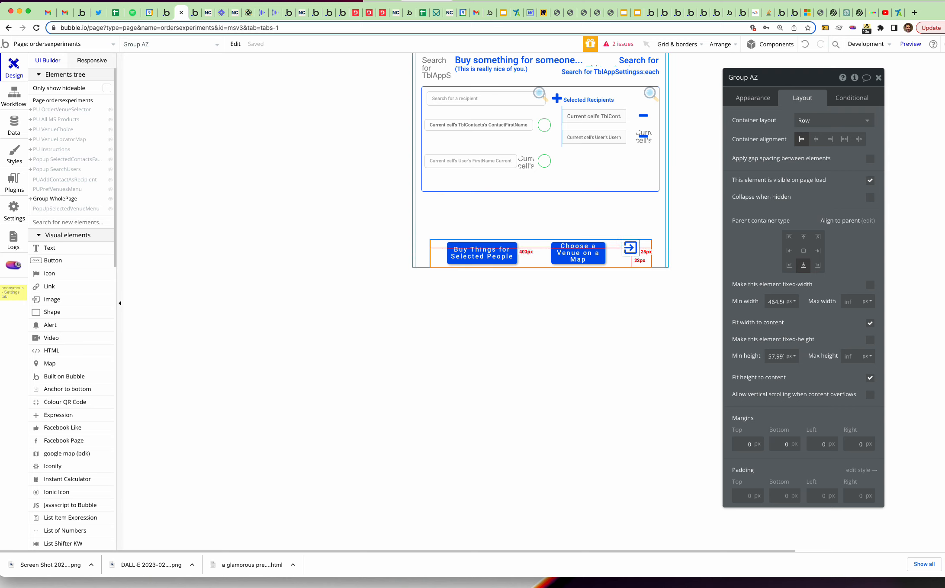
Bottom-align the exit icon with a 0 px right margin, and set the new row group's container alignment to space between
click(630, 249)
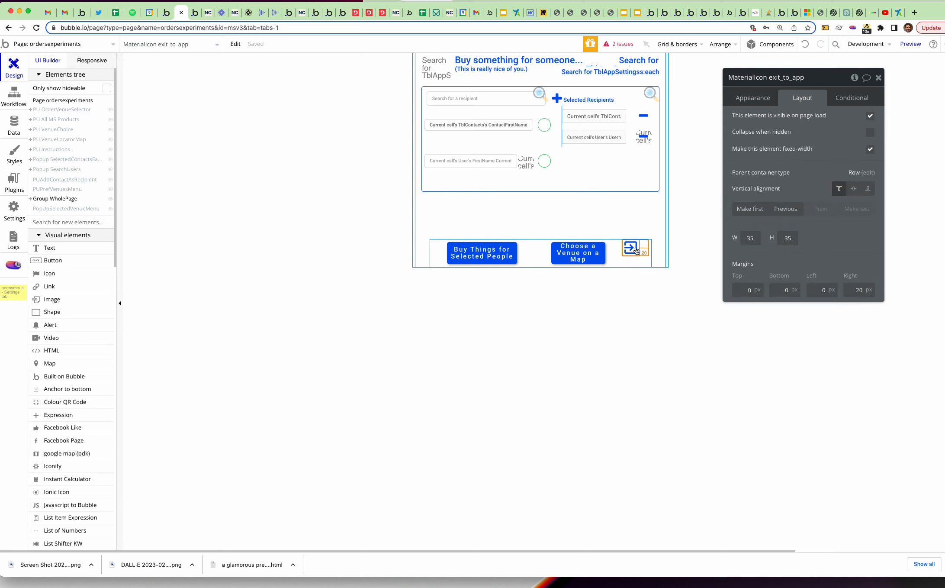
click(868, 189)
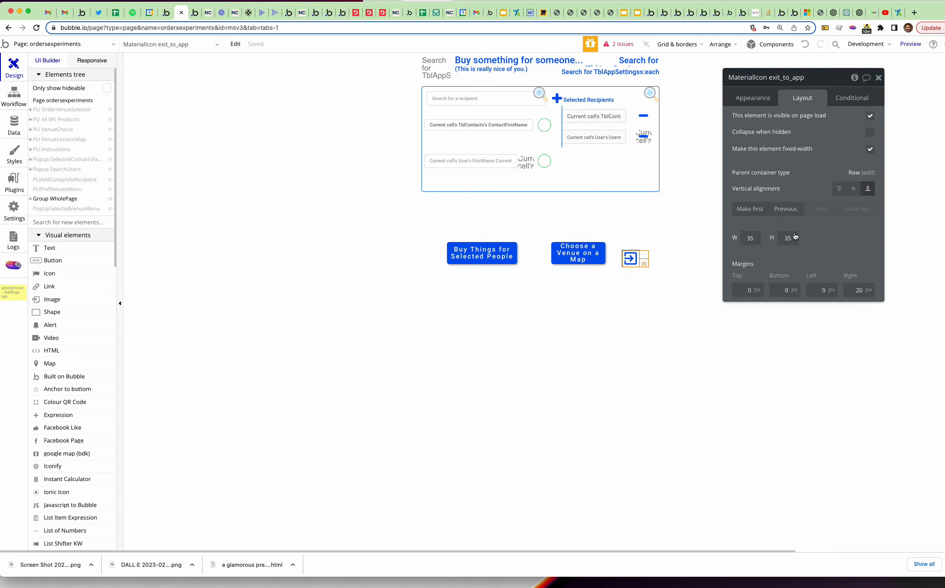
text(0)
click(841, 265)
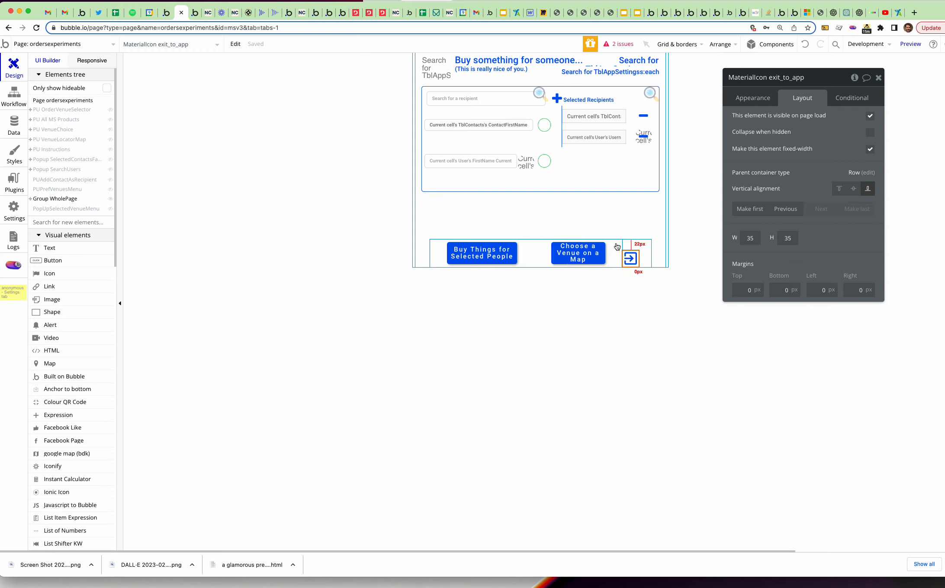
click(636, 245)
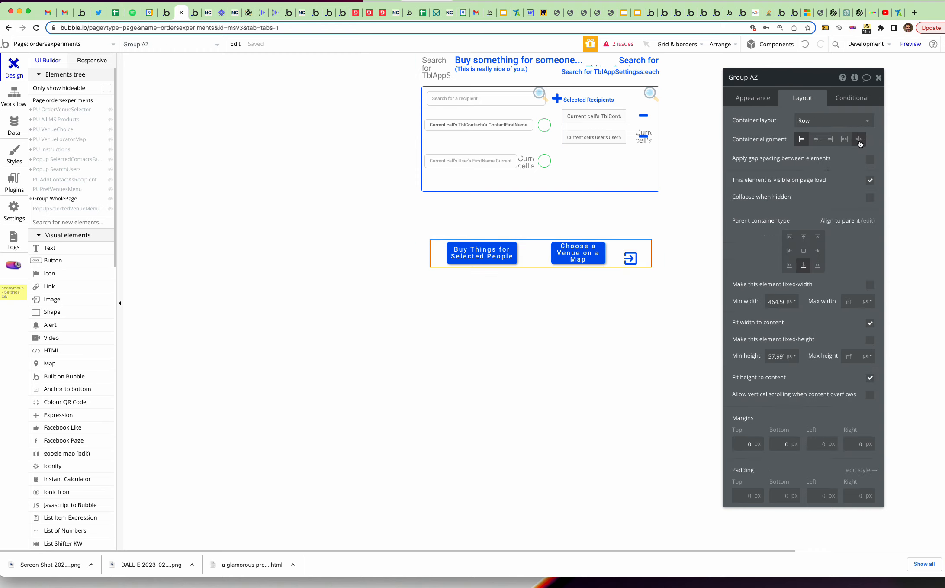
click(859, 140)
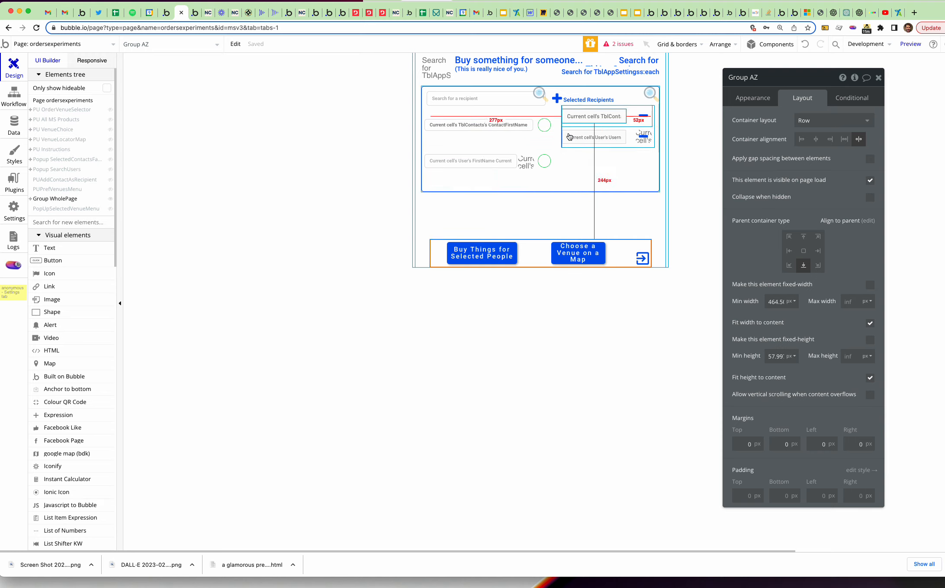
Expand Group WholePage in the elements tree and hide Group OrdersHeader in the editor
click(30, 198)
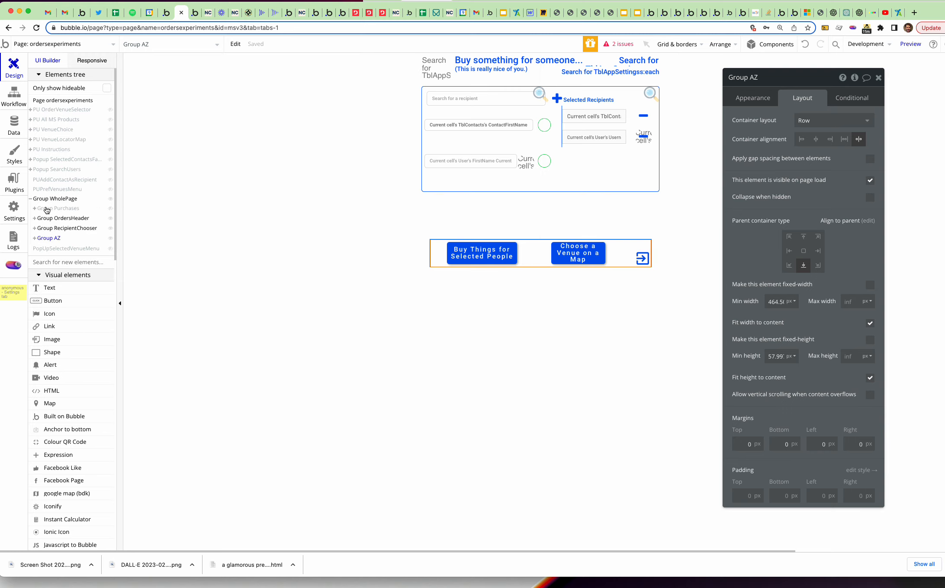
click(62, 218)
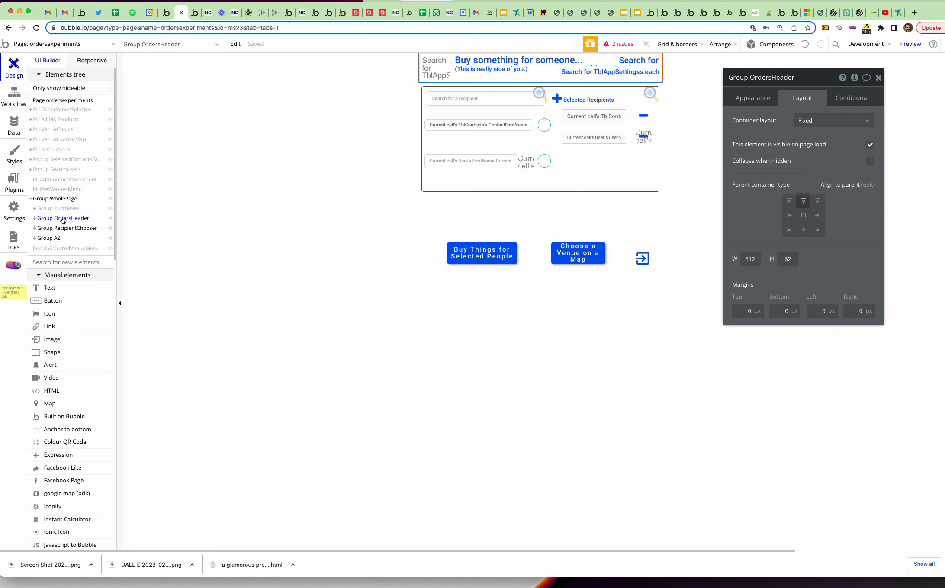
click(110, 218)
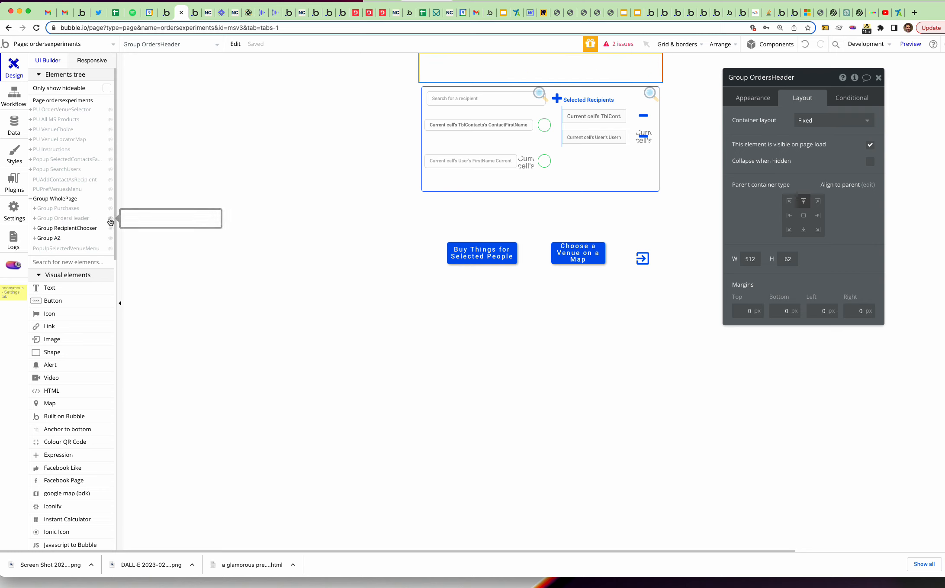
Inspect the layout settings of Group RecipientChooser, its plus icon, its recipient search input and both Search&Autocorrect elements
click(87, 229)
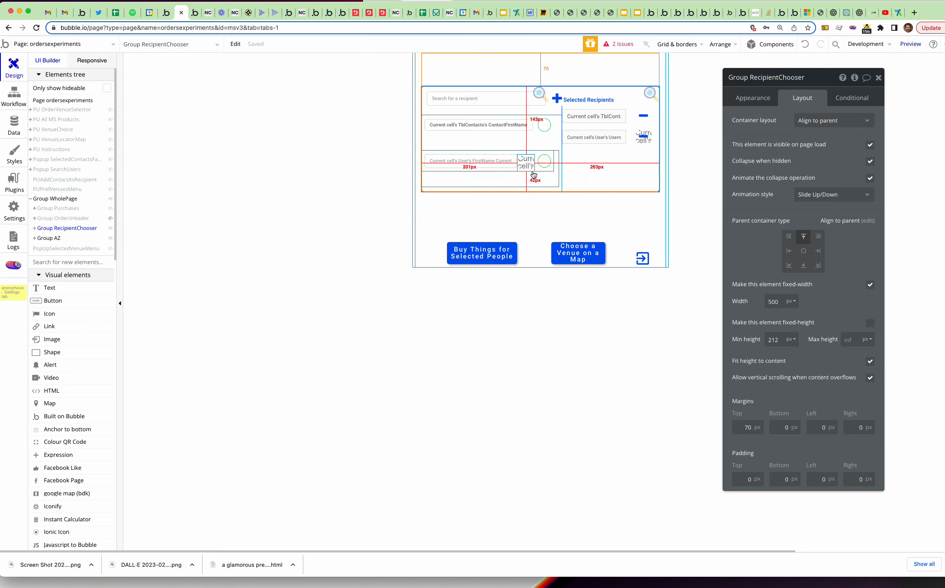
click(34, 228)
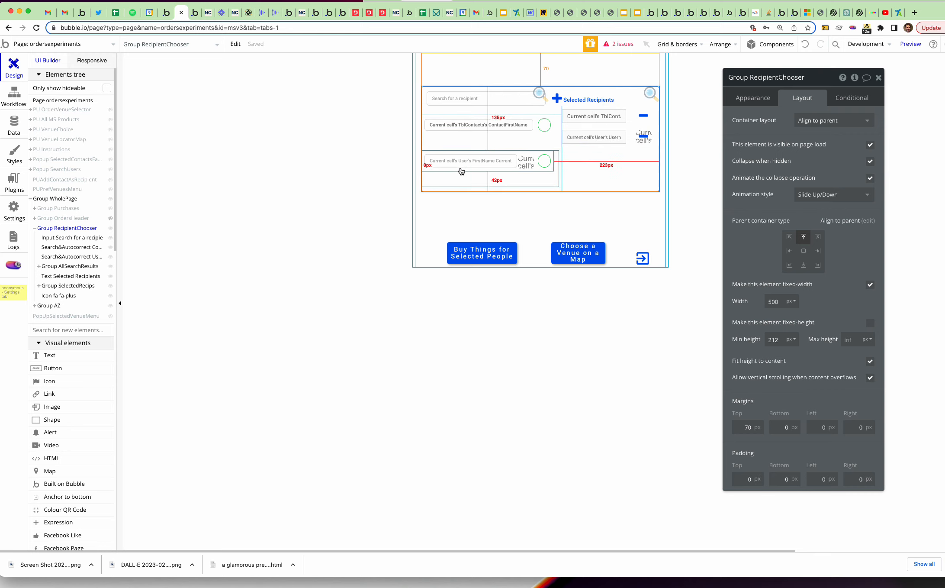
click(63, 296)
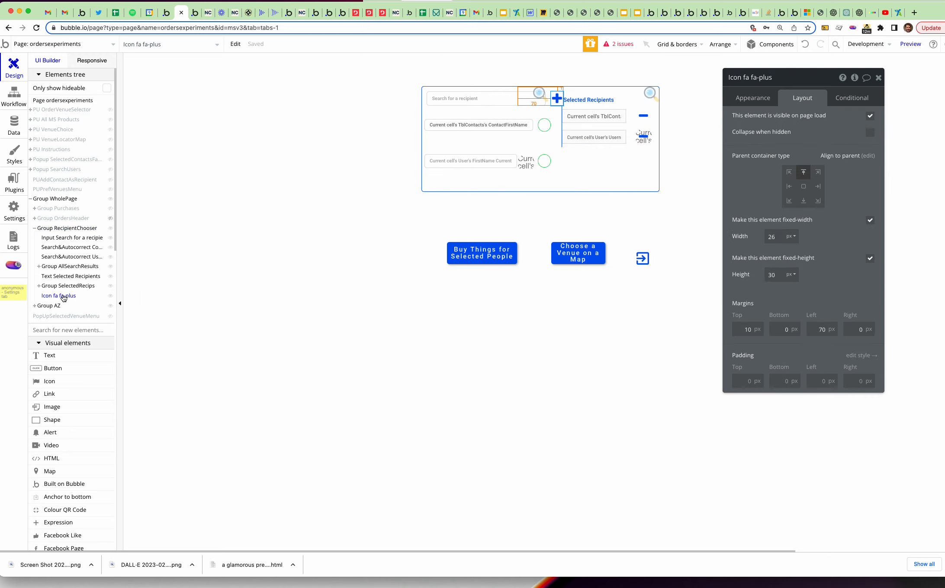
click(68, 238)
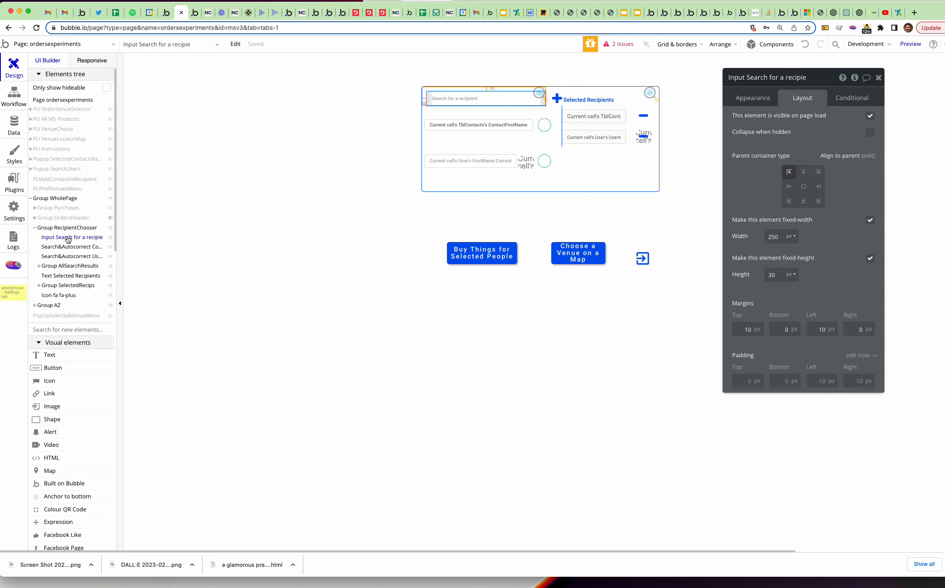
click(61, 250)
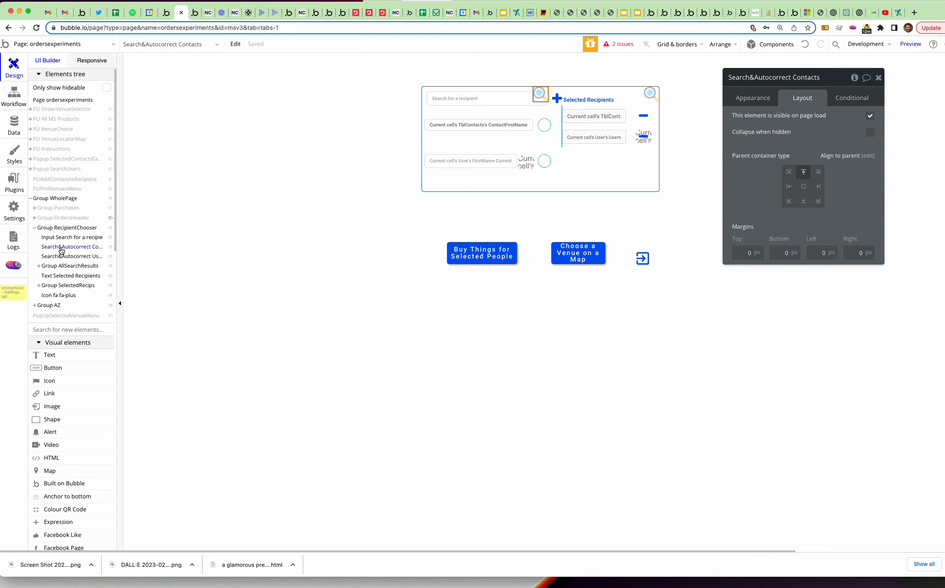
click(61, 257)
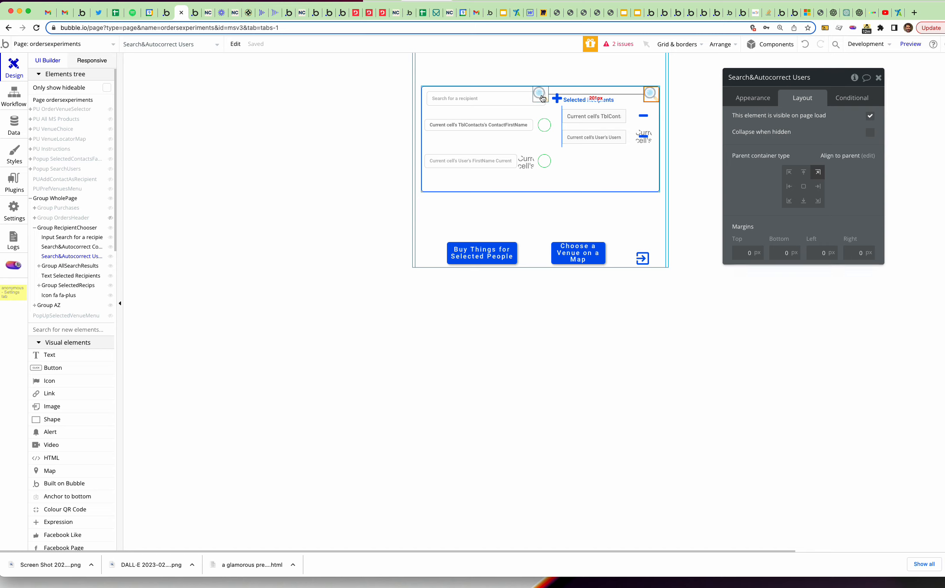
Set the cell's container layout of RepeatingGroup ContactsExp to Row
click(526, 127)
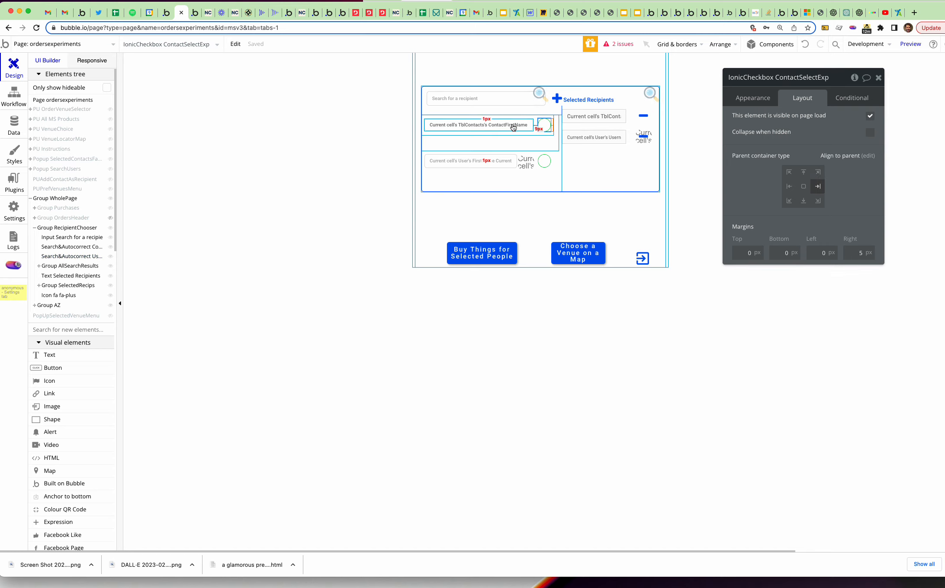
click(526, 127)
click(546, 135)
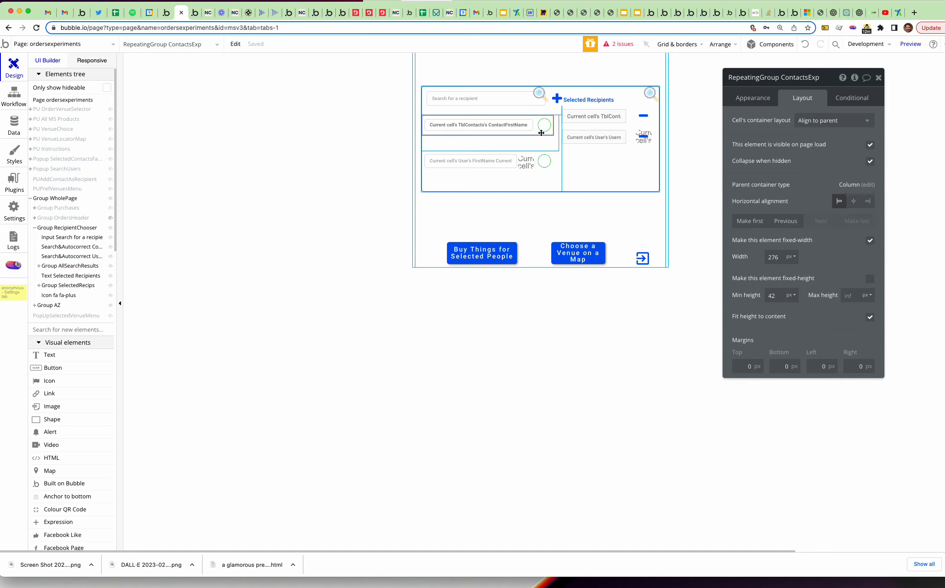
click(812, 119)
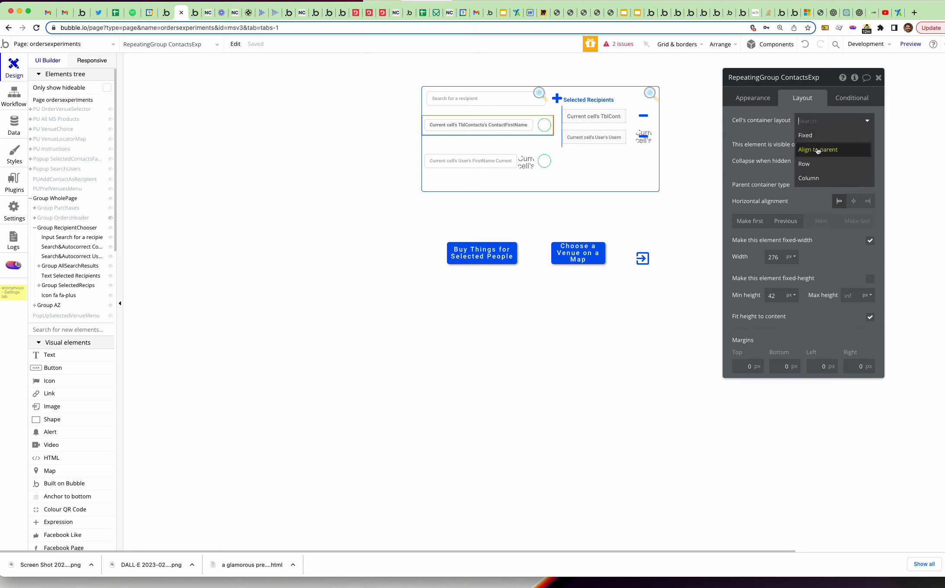
click(814, 164)
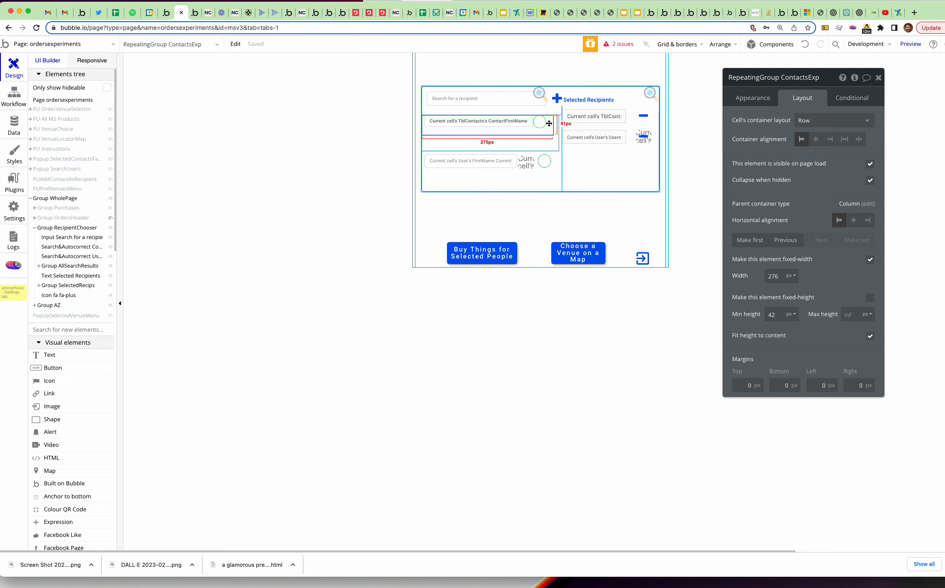
Expand Group AllSearchResults, Group ContactResults, Group UsersResults and RepeatingGroup ContactsExp in the elements tree
click(530, 146)
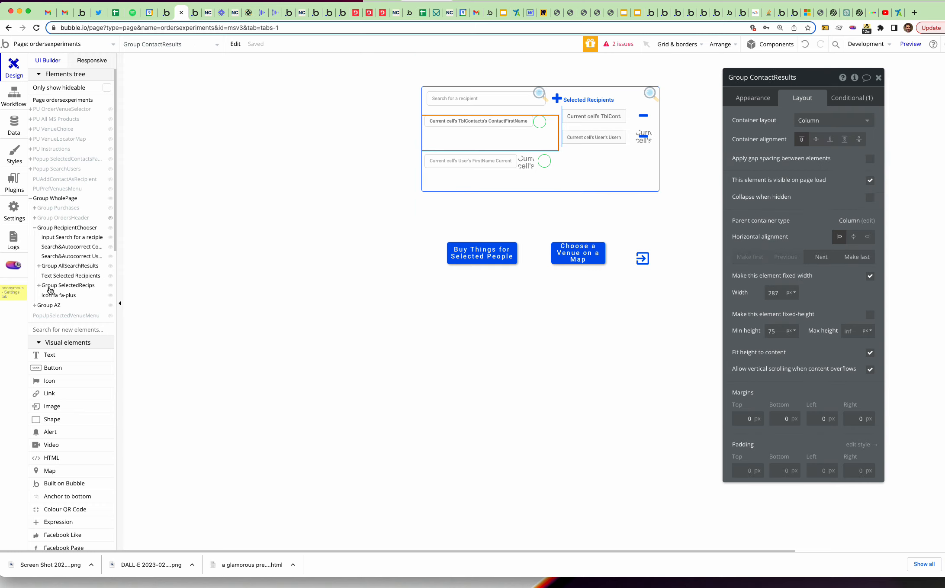
click(40, 267)
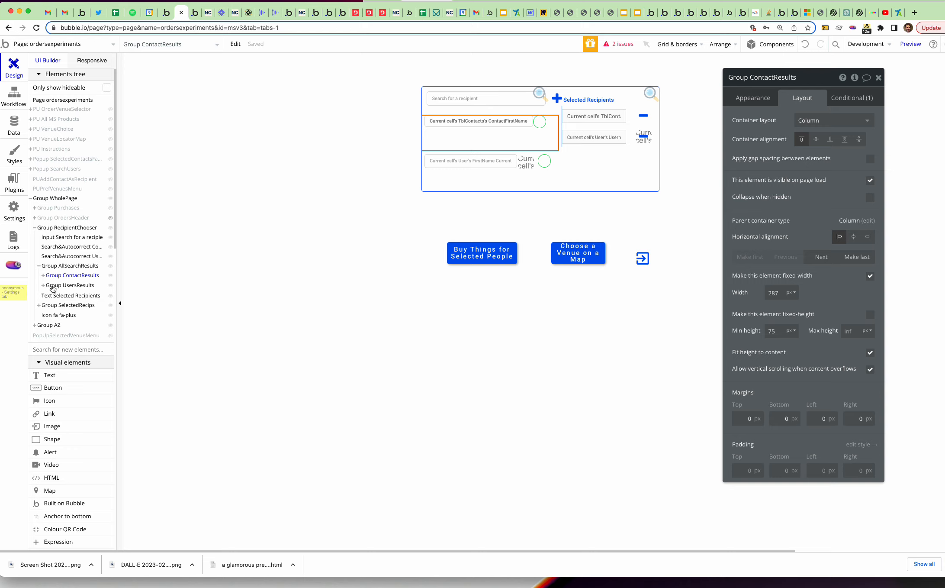
click(43, 276)
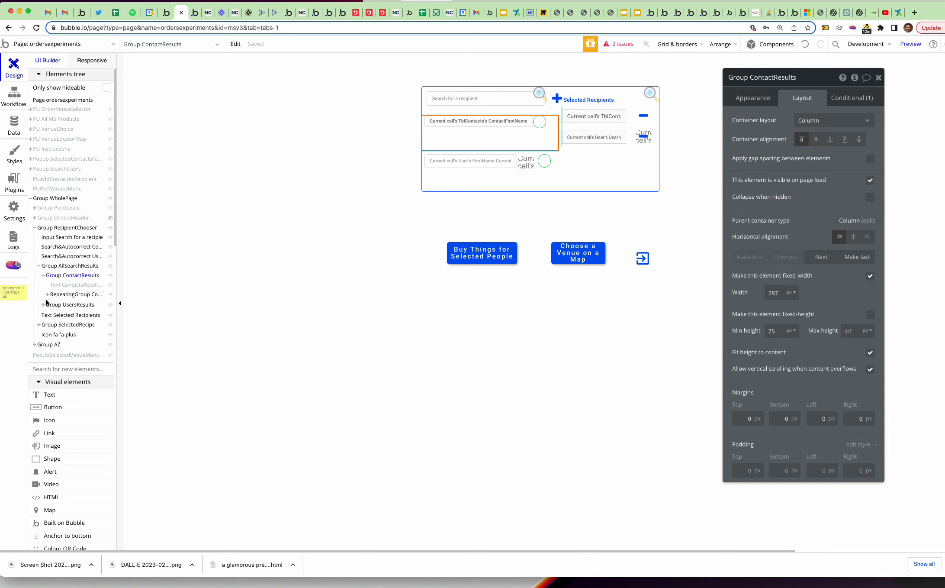
click(44, 305)
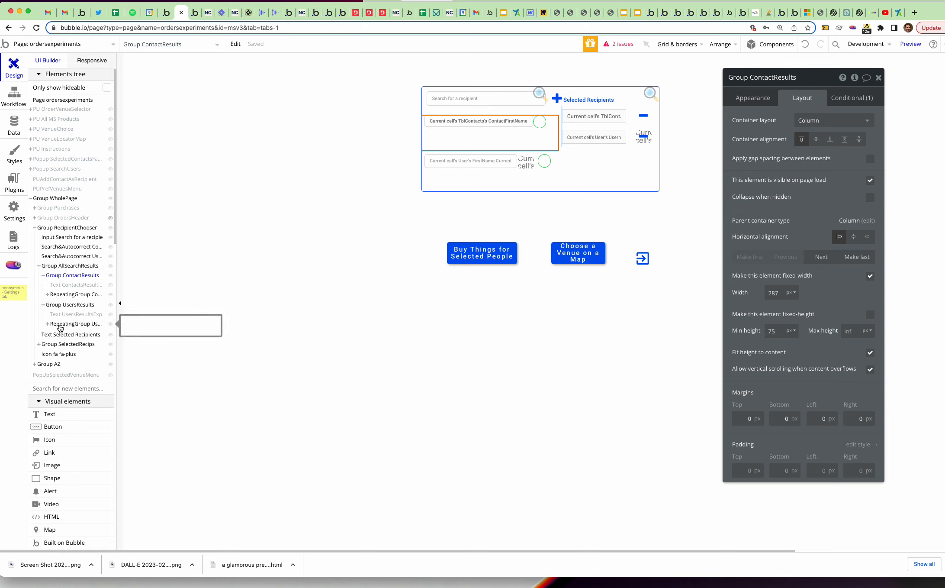
click(61, 326)
click(56, 295)
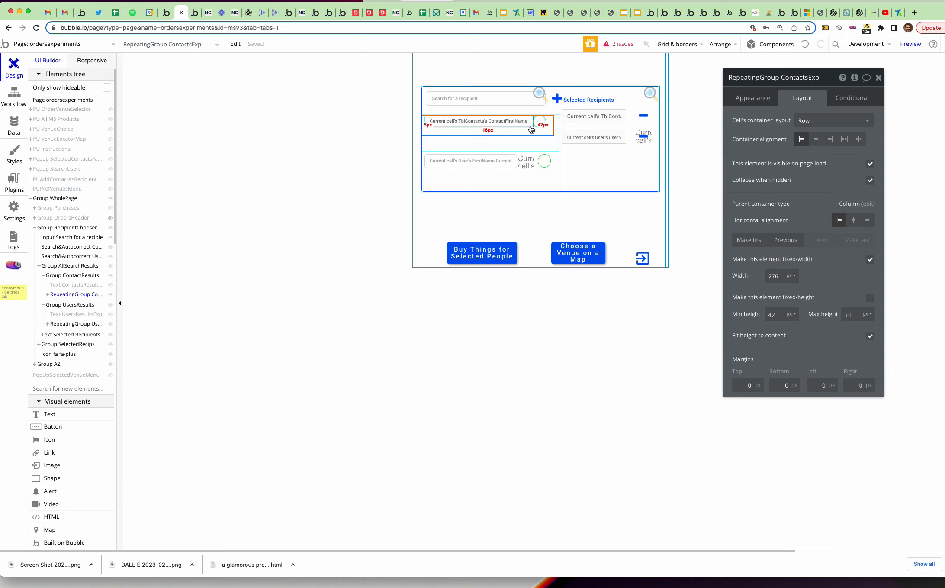
click(46, 295)
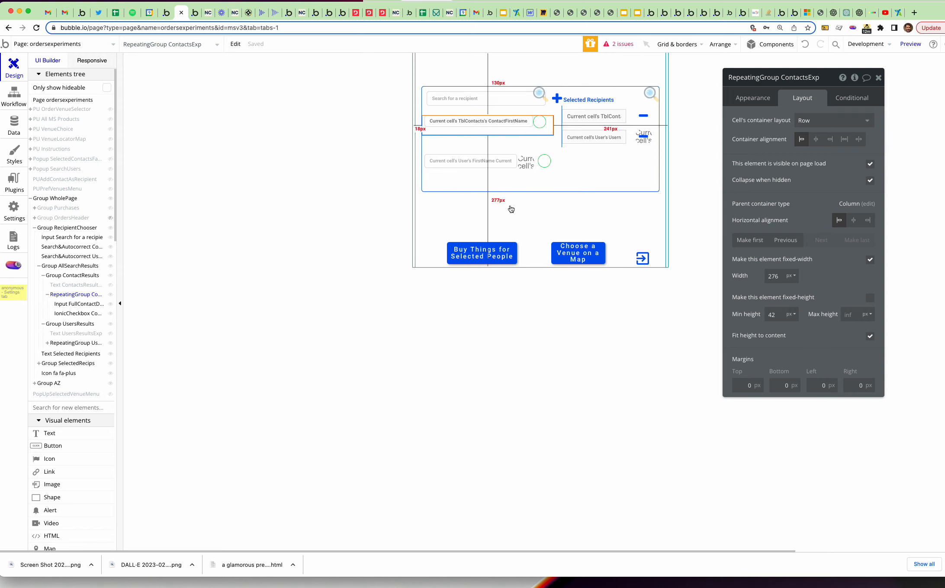
Turn off the fixed width of Text ContactsResultsExp inside Group ContactResults and set its minimum width to 0 px
click(606, 182)
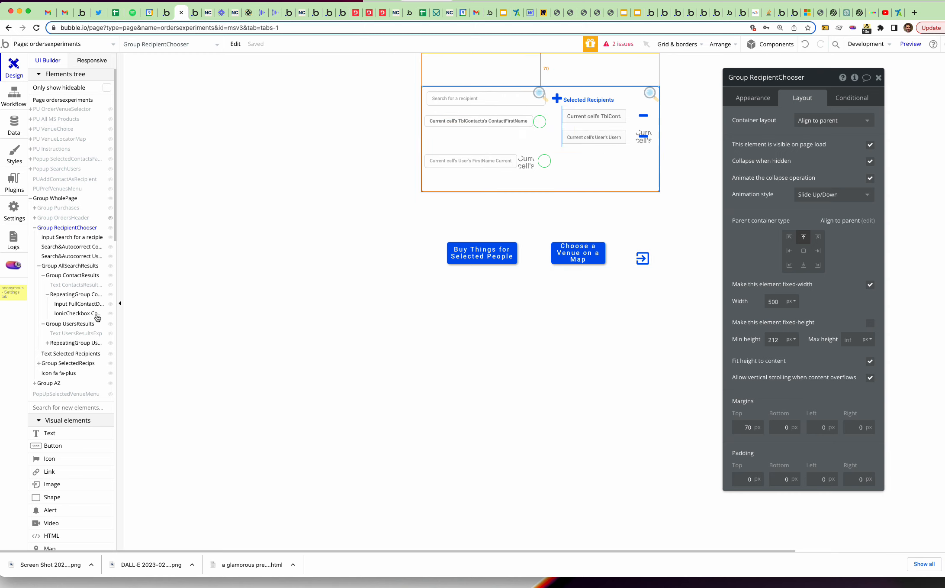
click(78, 295)
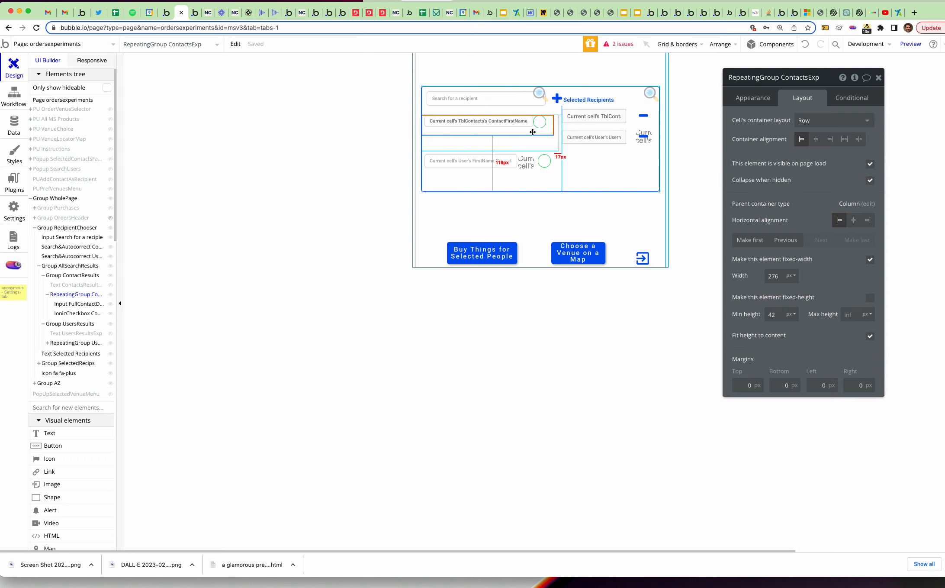
click(69, 276)
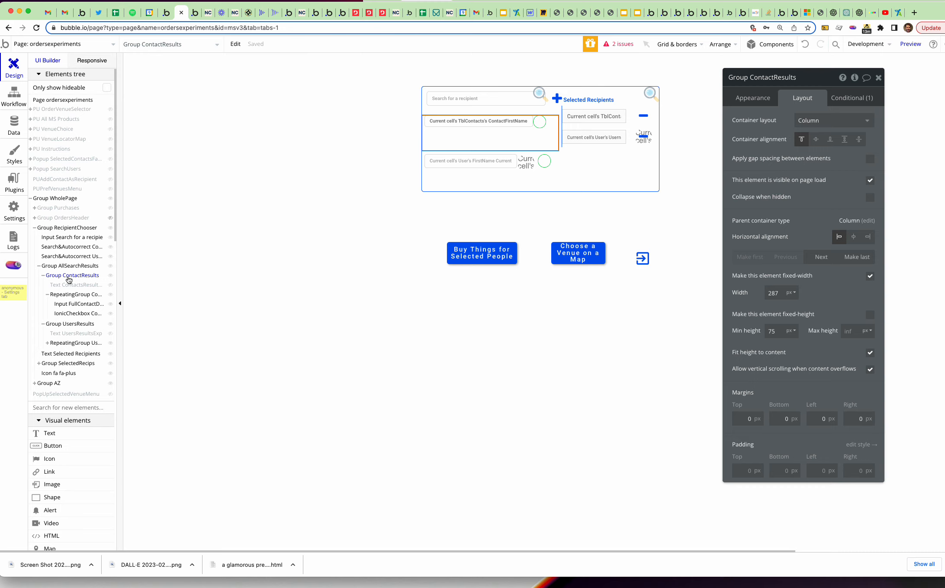
click(67, 285)
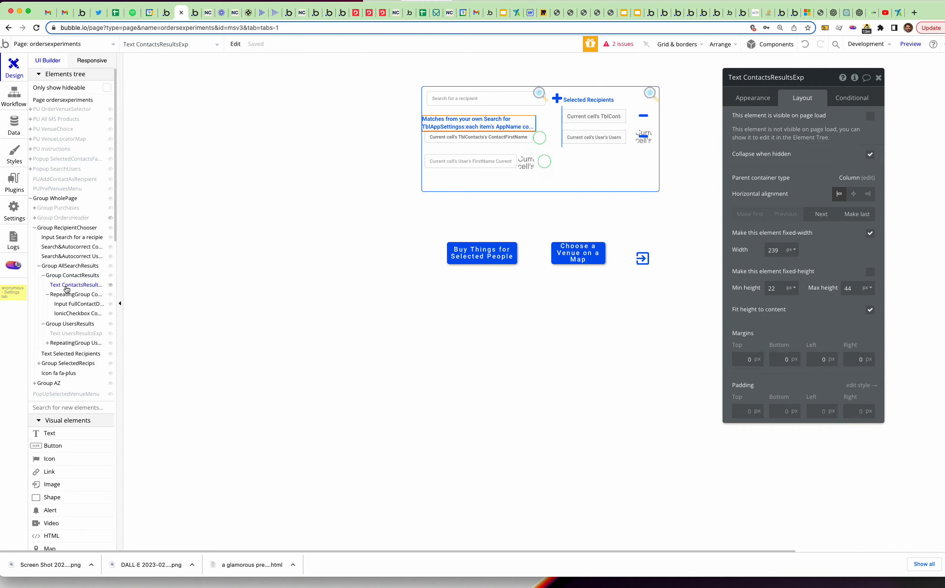
click(870, 234)
key(BackSpace)
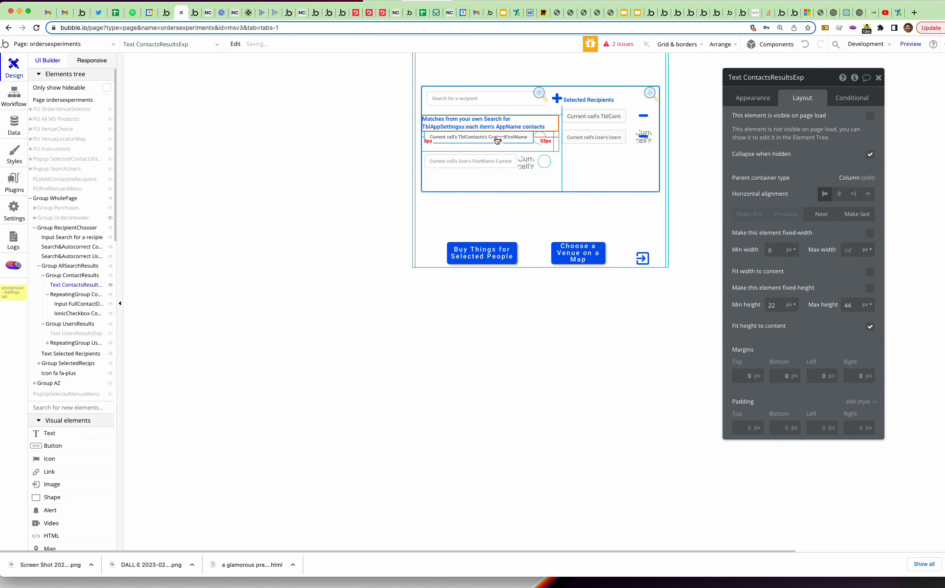
Check the layout of the contact details input and its checkbox, and set RepeatingGroup ContactsExp's container alignment to space between
click(478, 137)
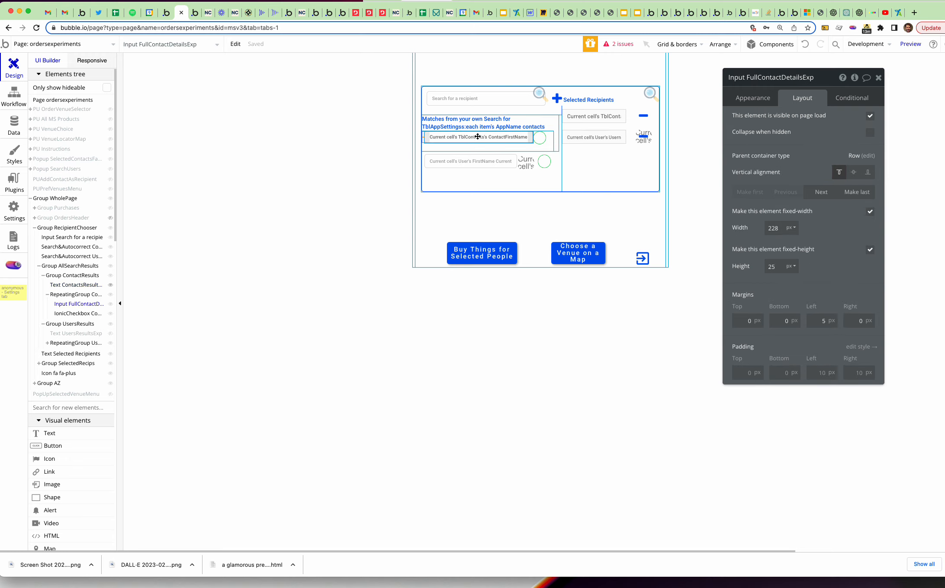
click(541, 138)
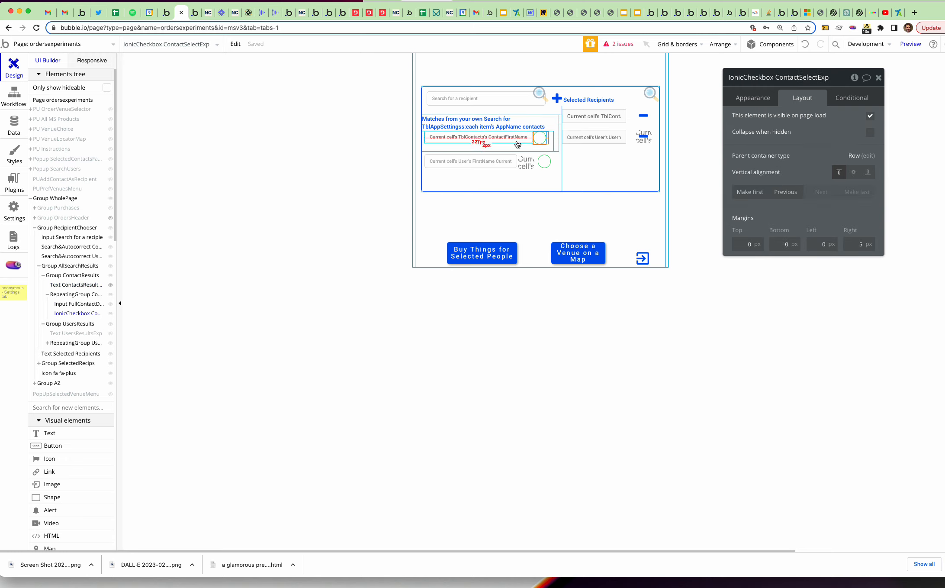
click(65, 306)
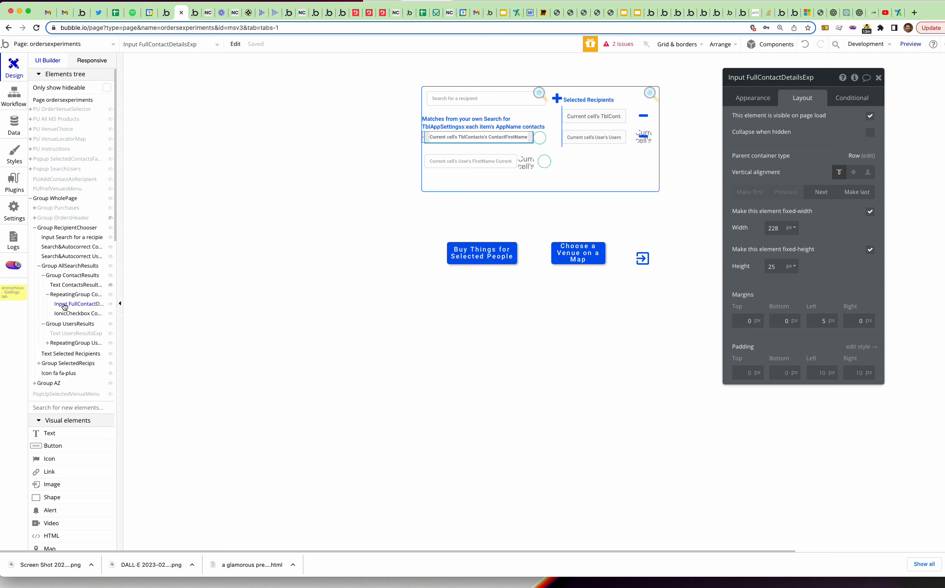
click(65, 313)
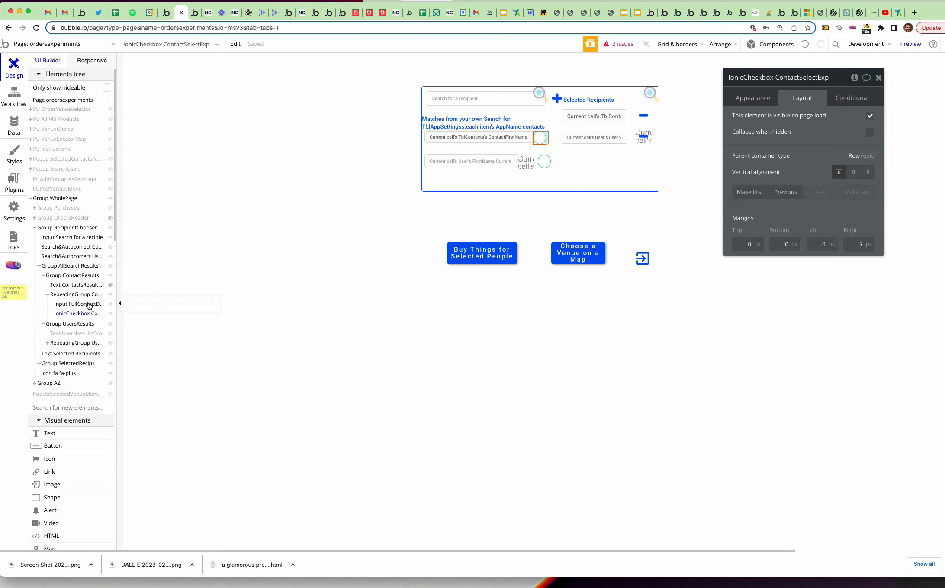
click(88, 306)
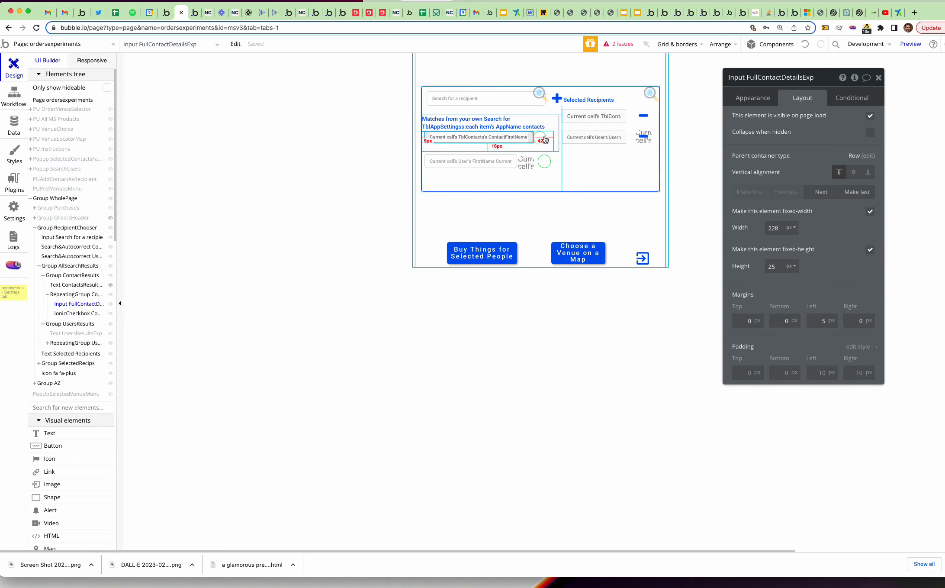
click(81, 295)
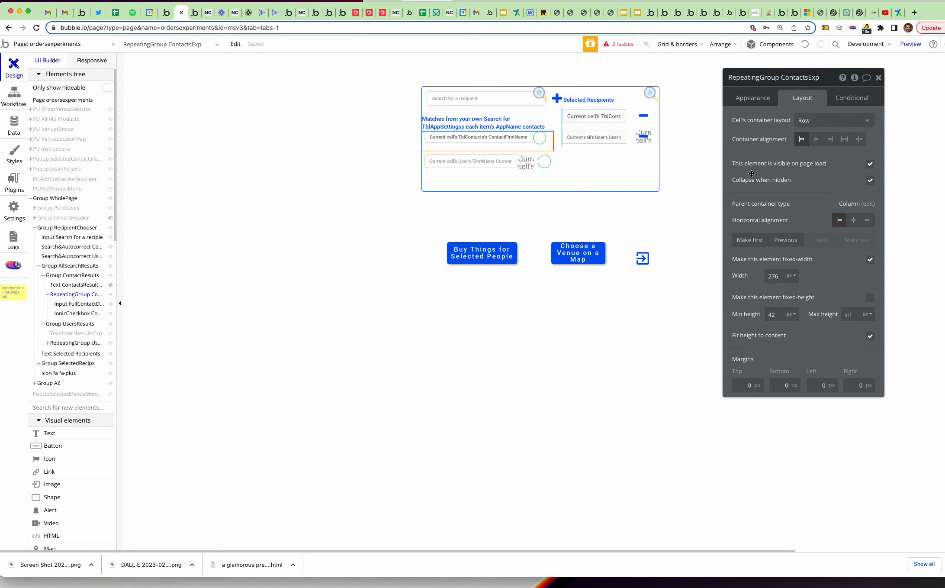
click(859, 139)
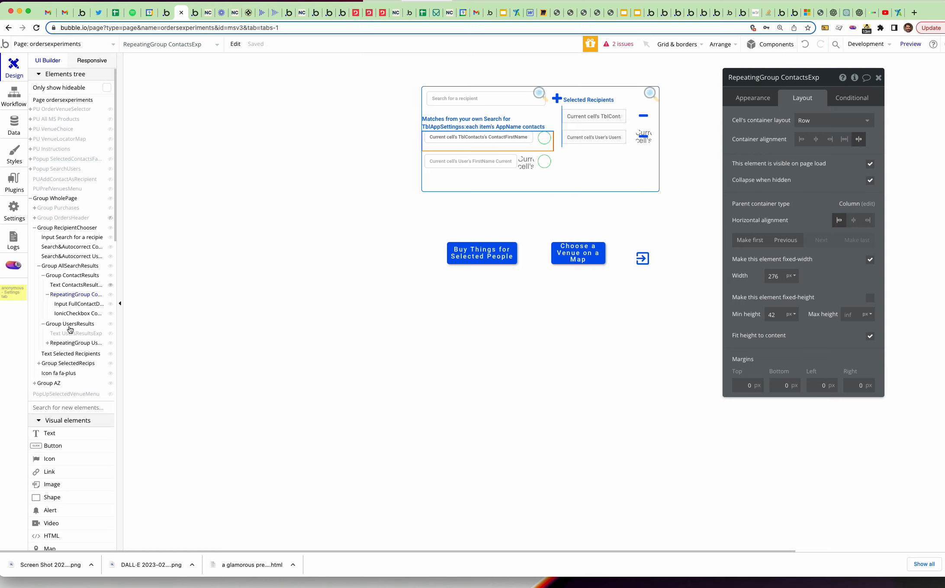
Expand RepeatingGroup UsersExp and set its cell's container layout to Row with left container alignment
click(47, 343)
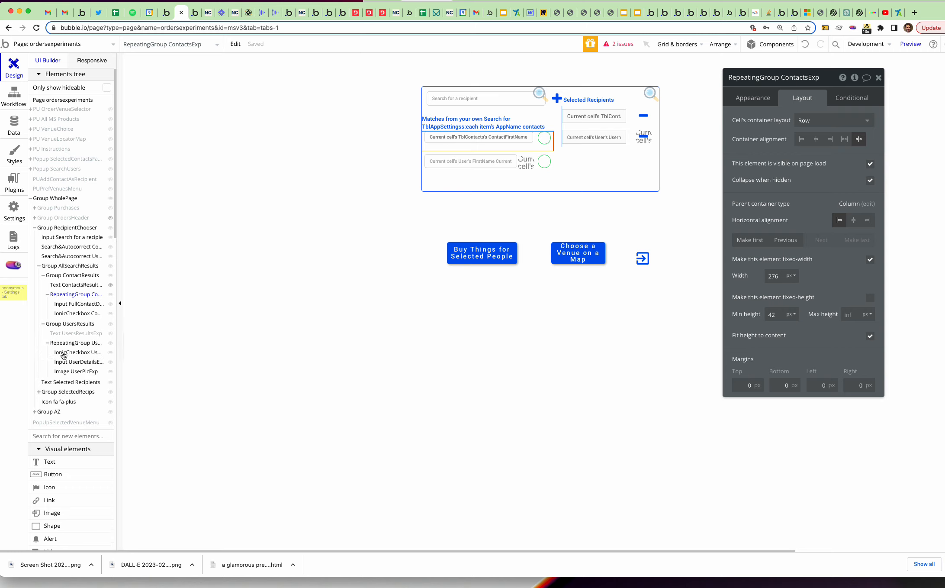
click(67, 342)
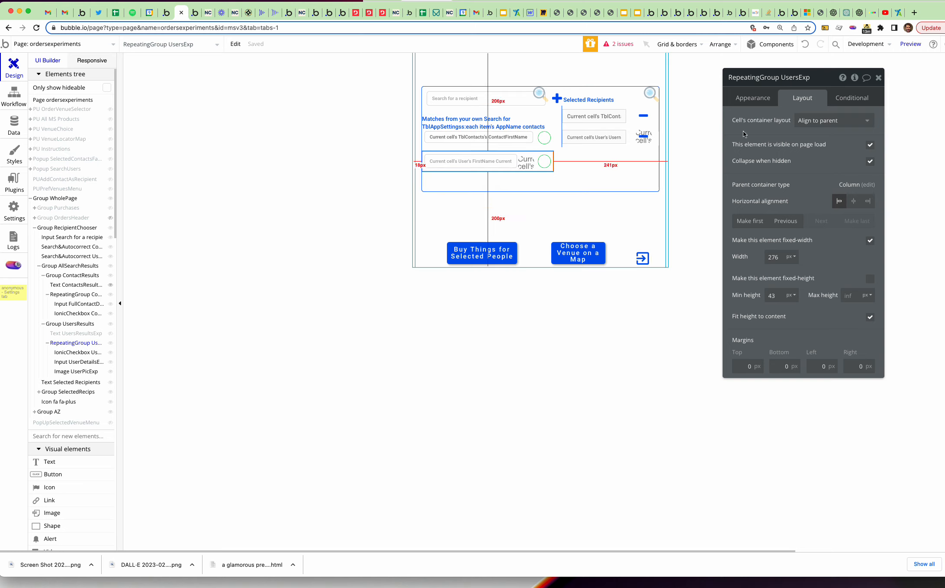
click(825, 121)
click(821, 164)
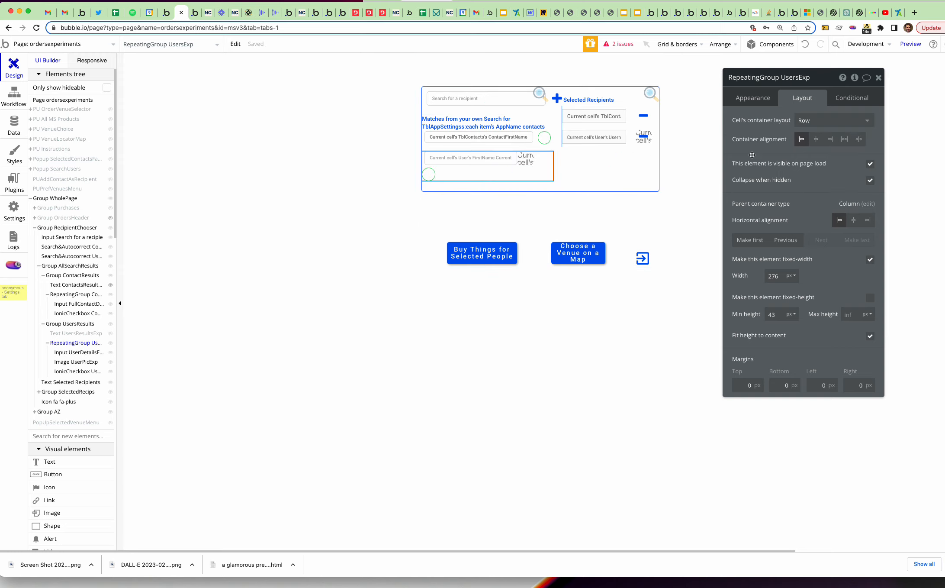
click(845, 140)
click(802, 139)
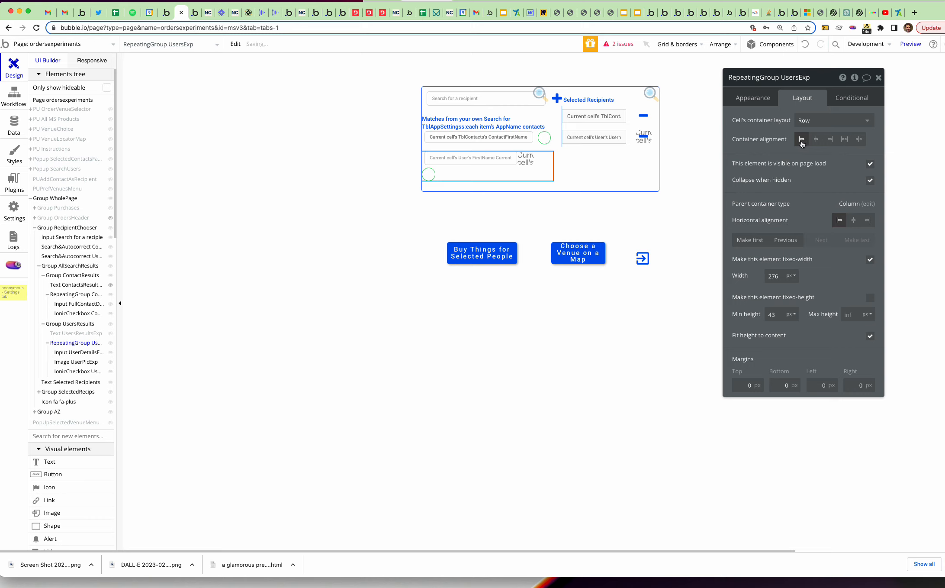
Set the left margin of Input UserDetailsExp to 0 px
click(526, 162)
click(477, 161)
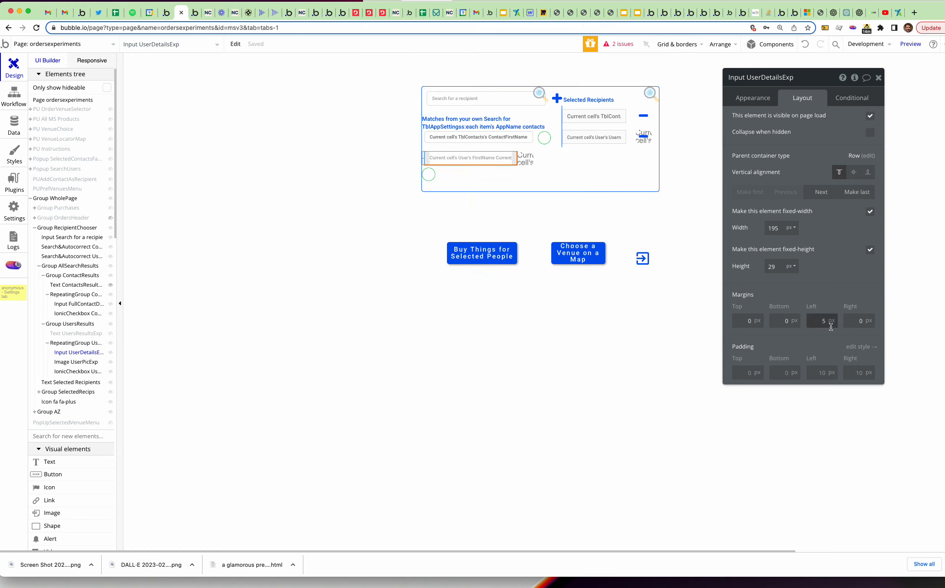
text(0)
click(832, 294)
Set the right margin of Image UserPicExp to 0 px
click(527, 165)
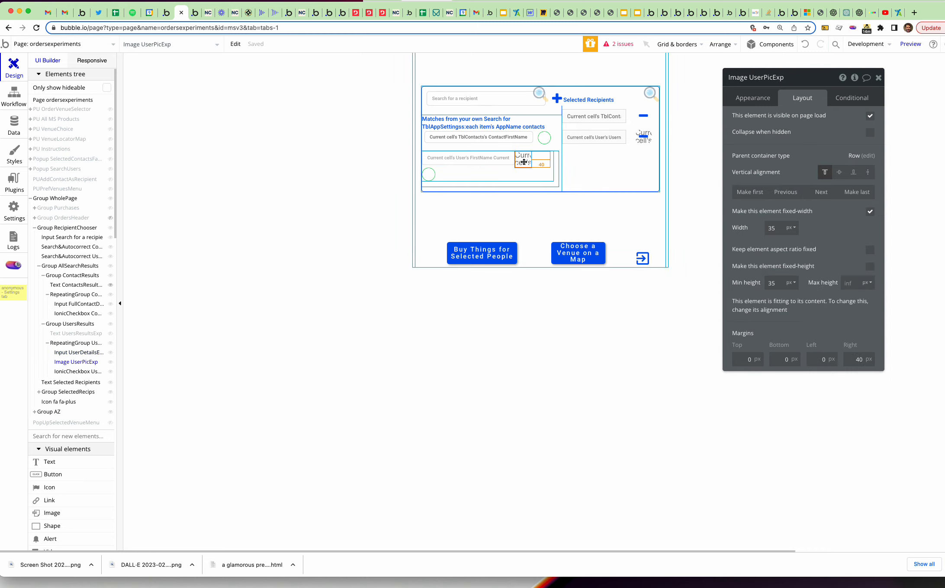
drag(852, 356, 882, 356)
text(0)
click(848, 322)
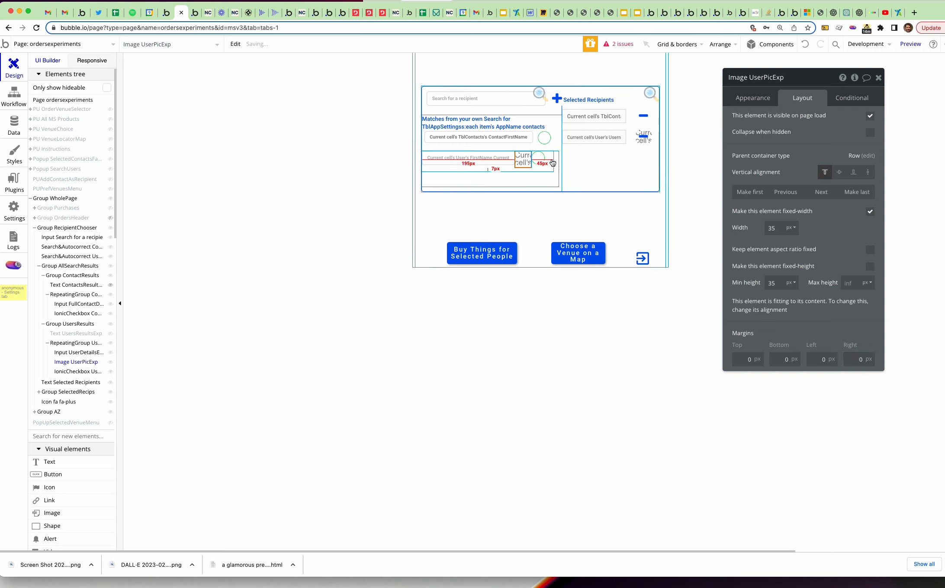
Turn off RepeatingGroup UsersExp's fixed width, set its minimum width to 0 px and its container alignment to space between
click(549, 159)
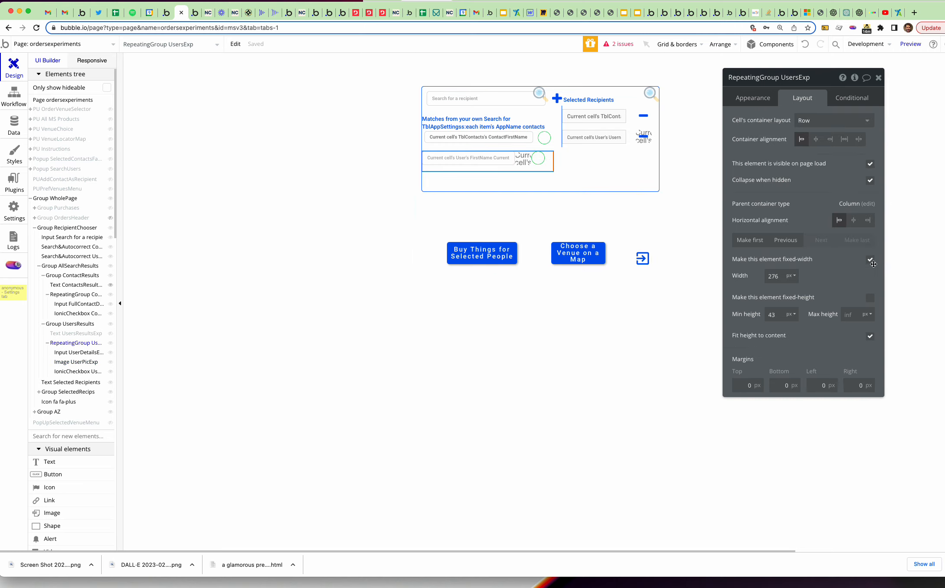
click(873, 261)
text(0)
click(798, 288)
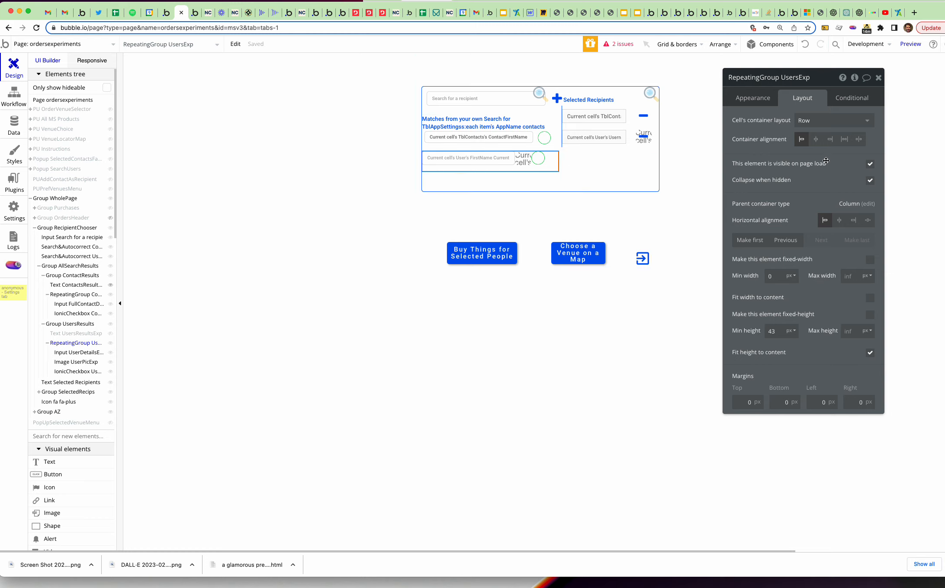
click(859, 139)
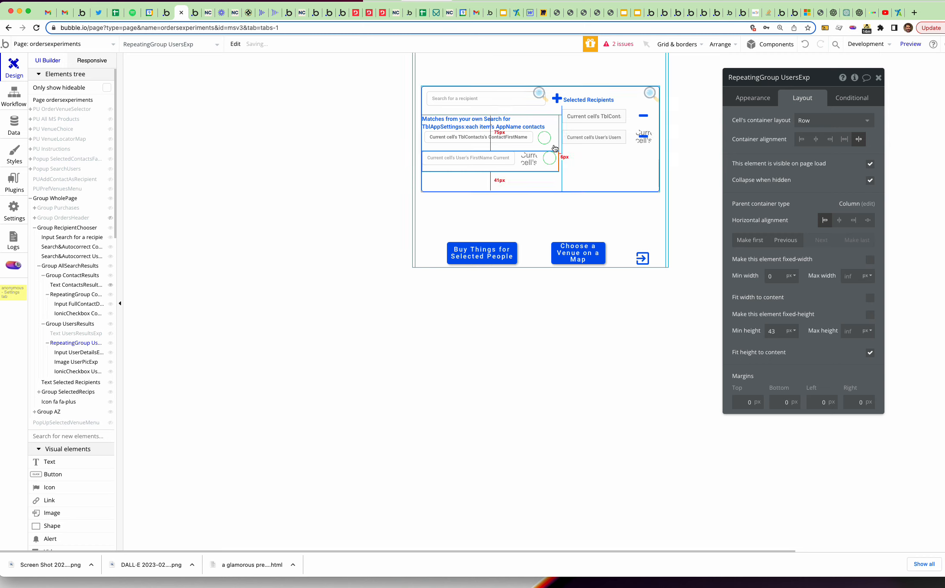
Turn off the fixed width of RepeatingGroup ContactsExp
click(530, 150)
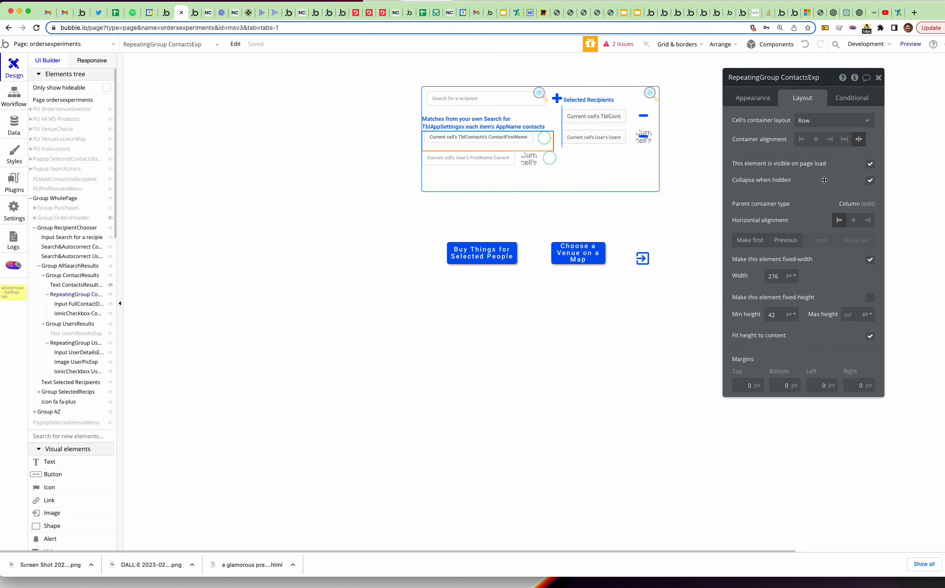
click(871, 261)
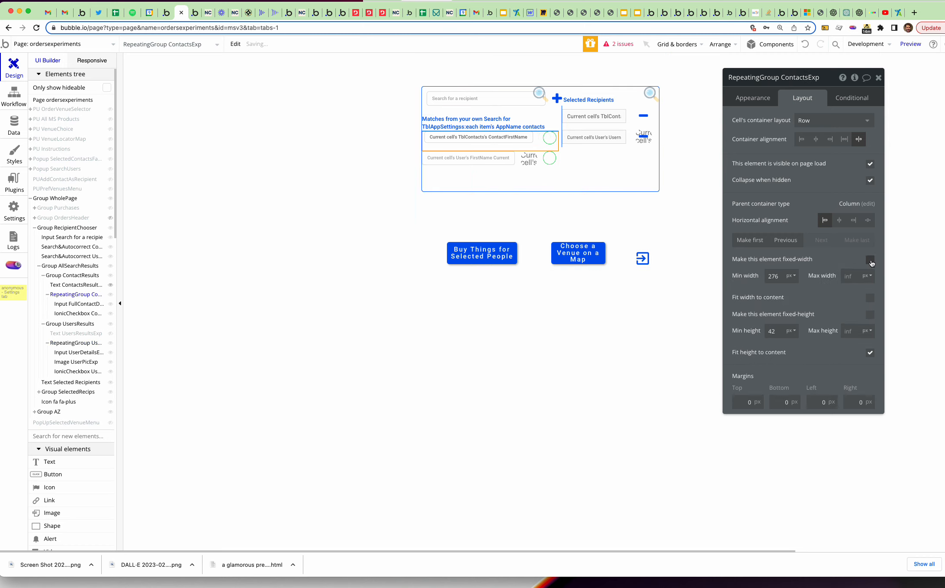
Review the layout settings of the user results, recipient chooser and Group AllSearchResults, and preview the ordersexperiments page
click(486, 182)
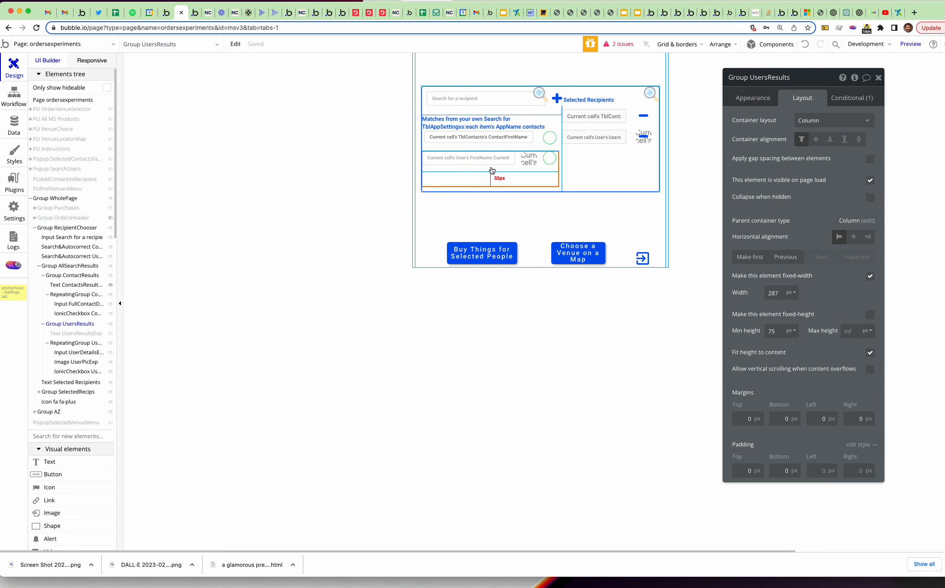
click(495, 167)
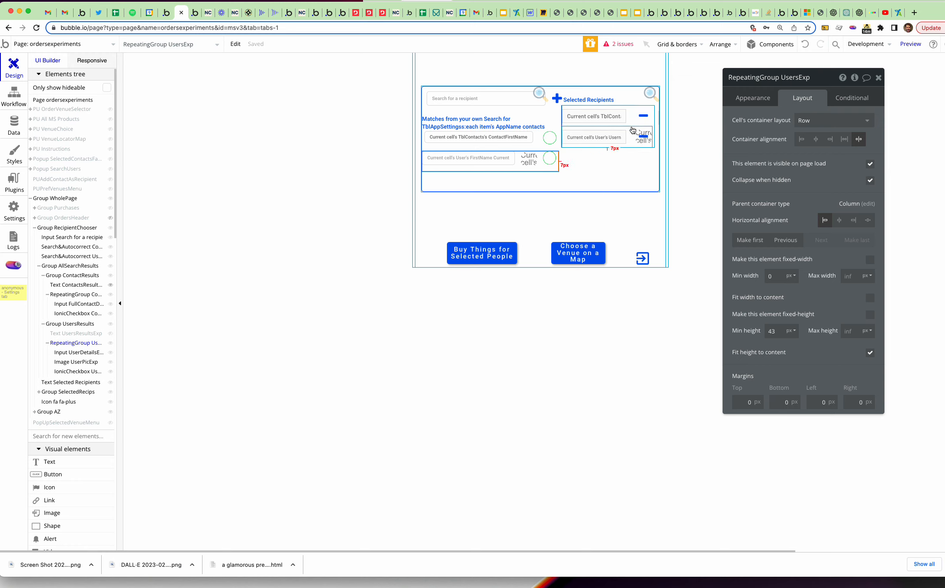
click(552, 185)
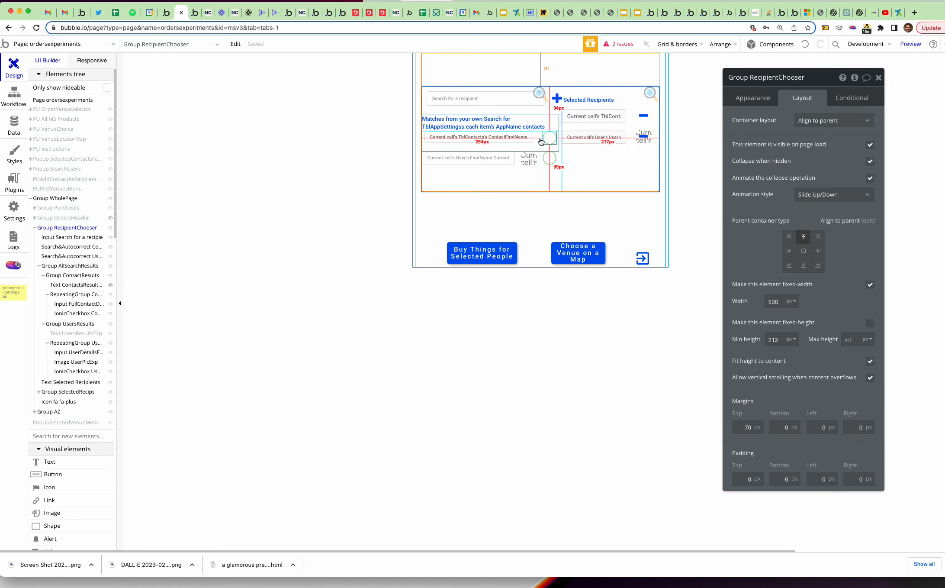
click(539, 188)
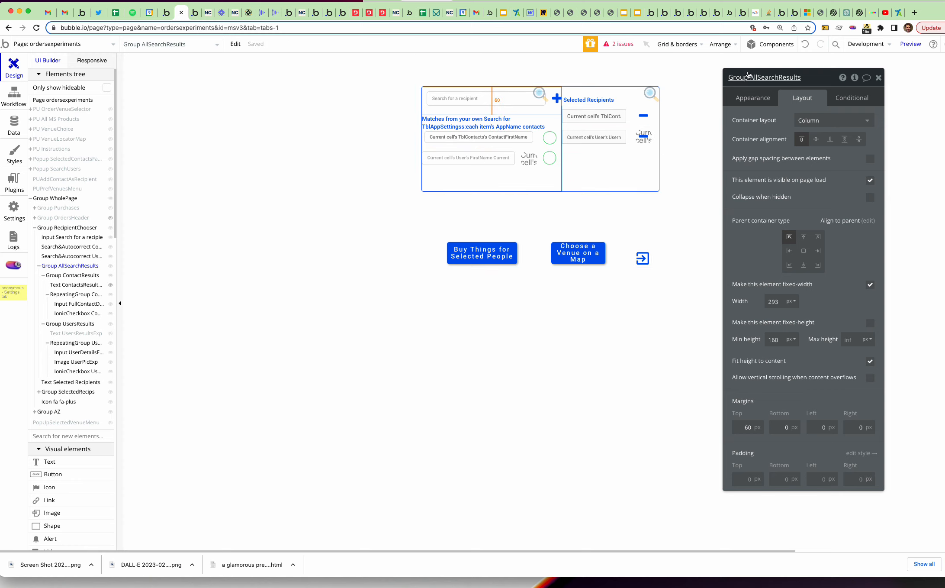
click(902, 44)
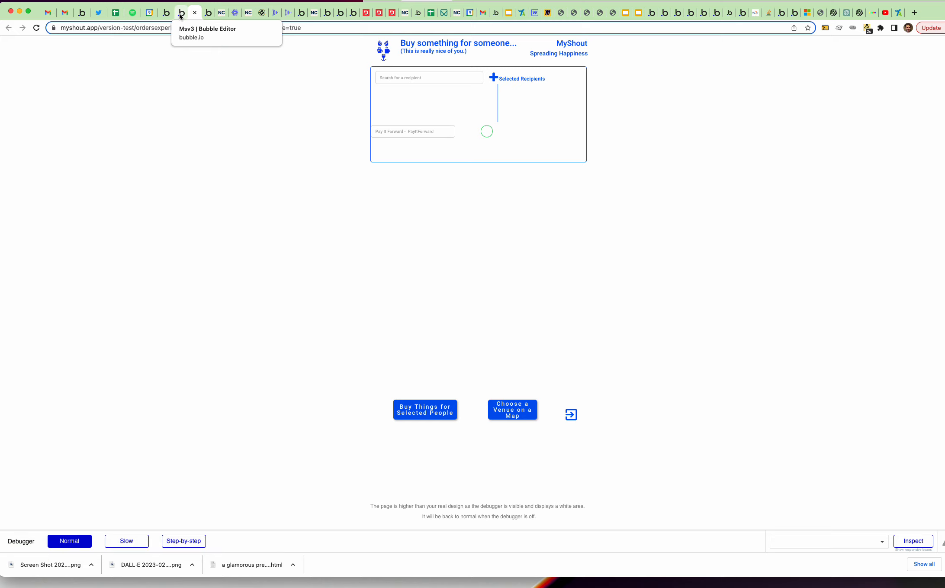
Return from the preview to the editor and examine the layout settings of Group WholePage, Group RecipientChooser and Text UsersResultsExp
click(446, 131)
click(437, 106)
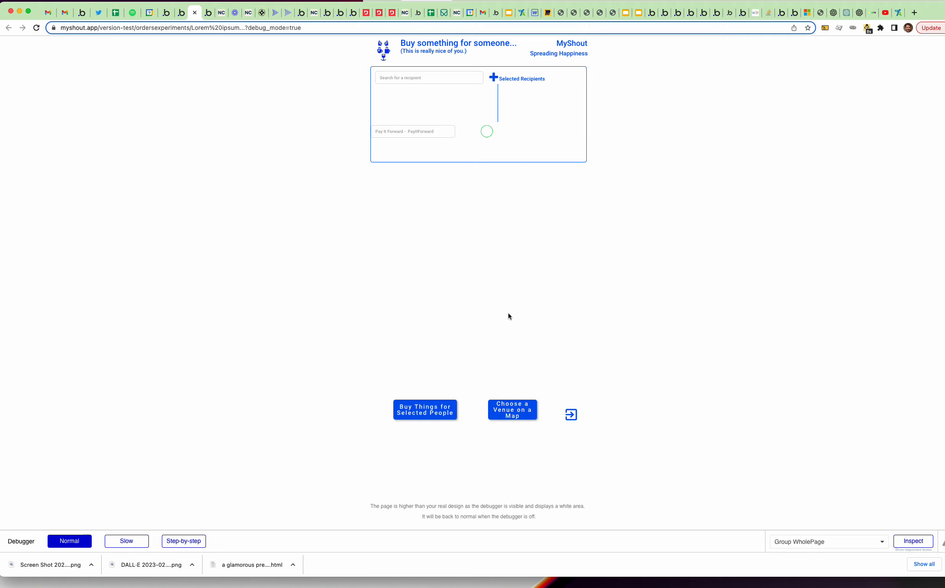
click(182, 16)
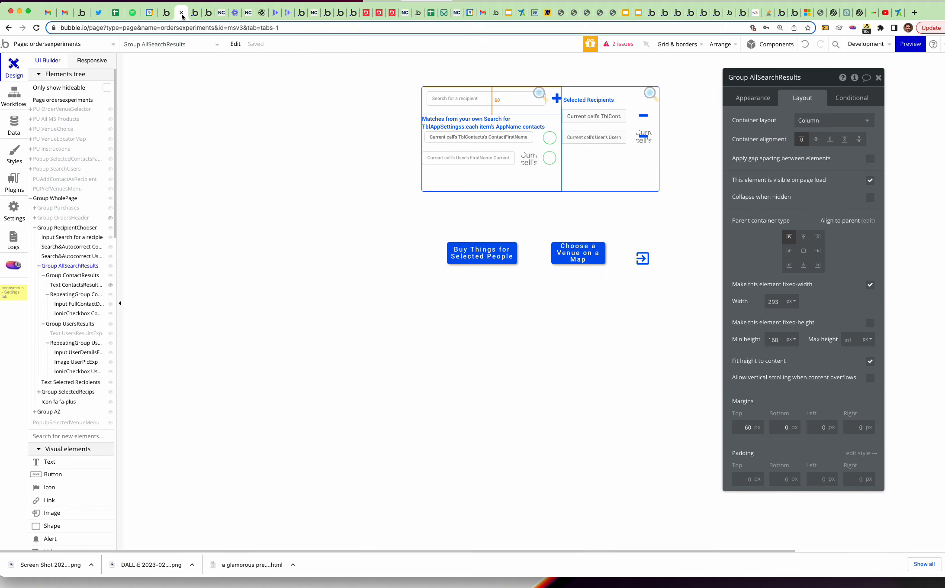
click(426, 227)
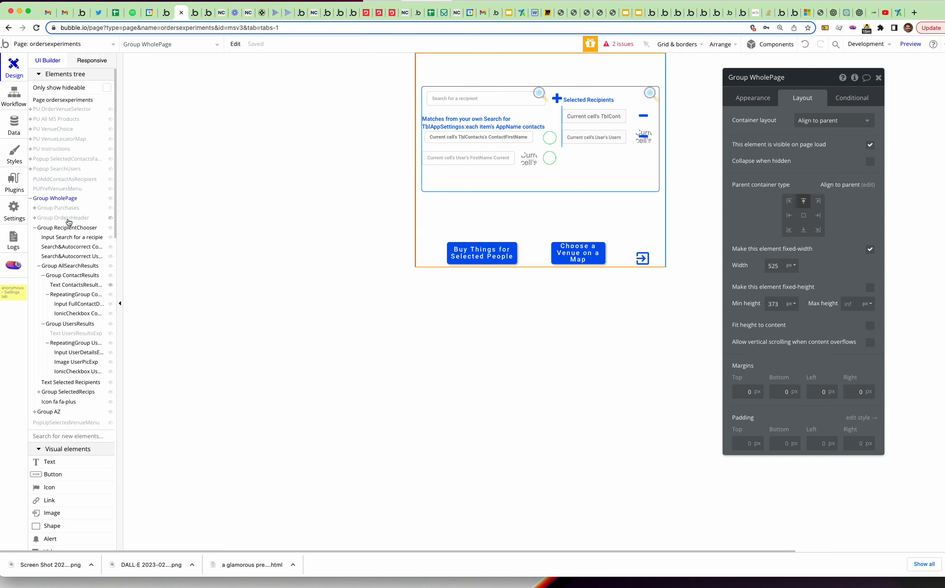
click(65, 229)
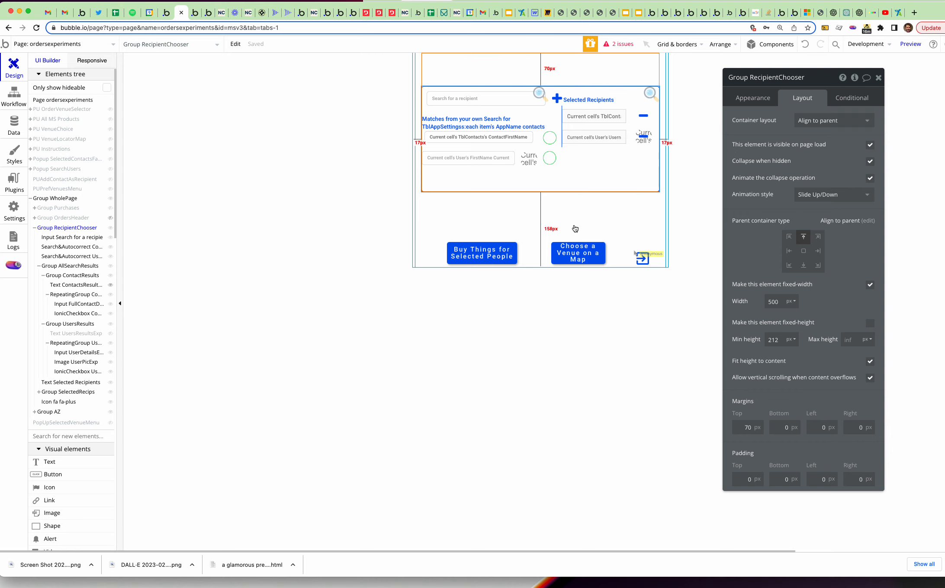
click(75, 334)
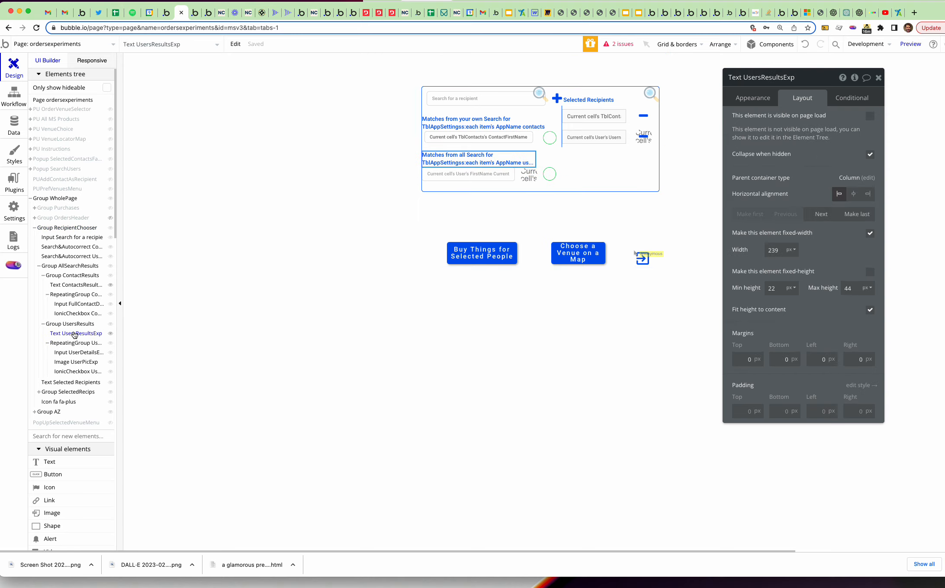
click(74, 335)
click(74, 334)
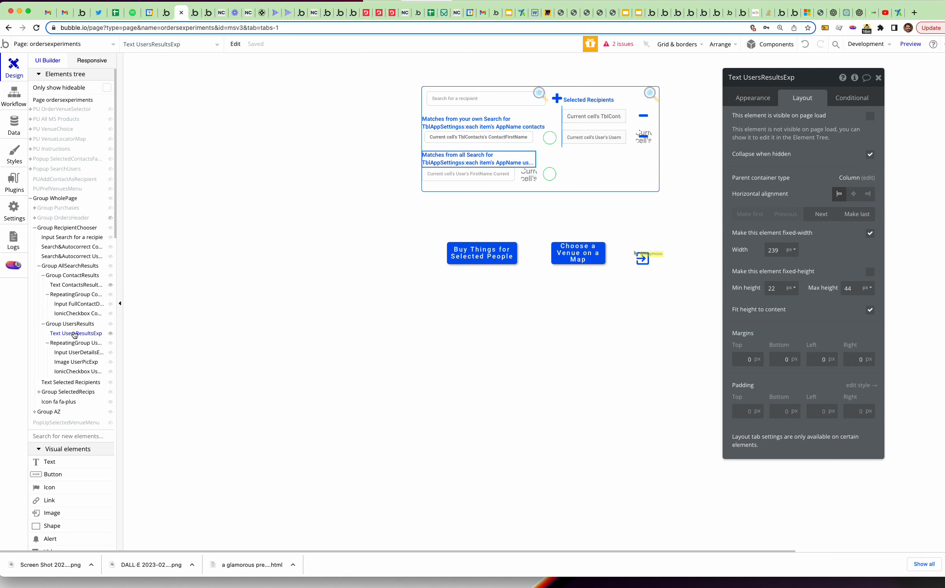
click(74, 334)
click(74, 334)
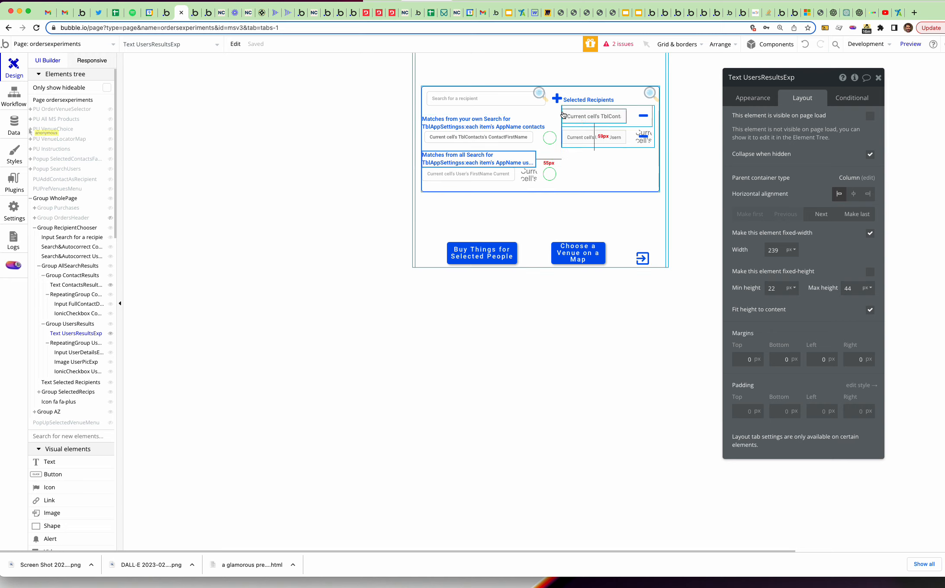
Group Search&Autocorrect Contacts and the recipient search input in a Fixed container, aligned to the top-left of its parent
click(541, 95)
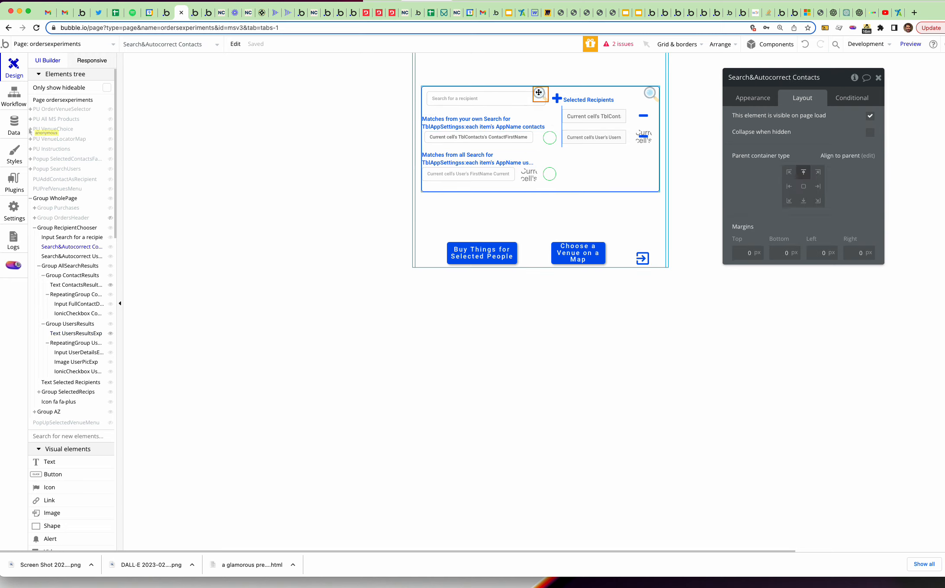
shift+click(518, 102)
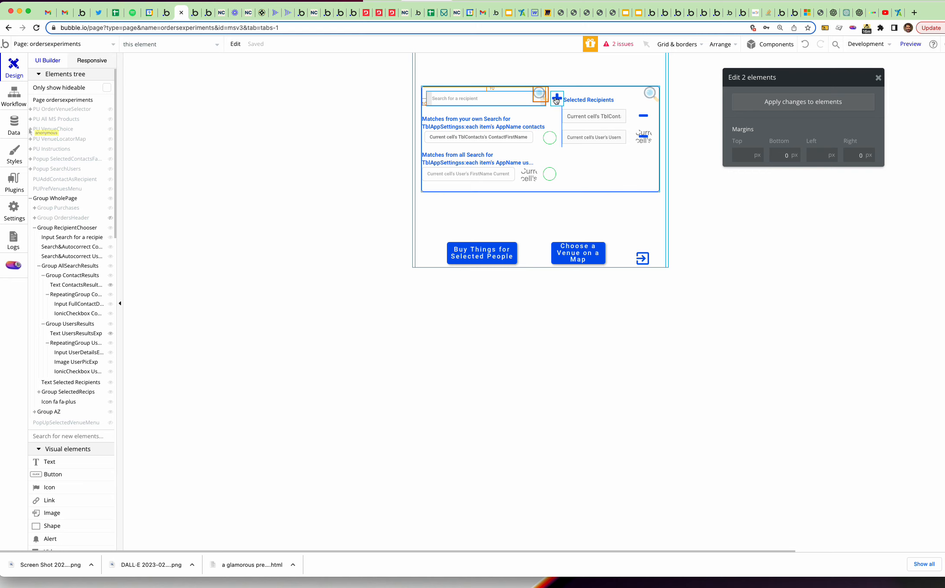
click(539, 96)
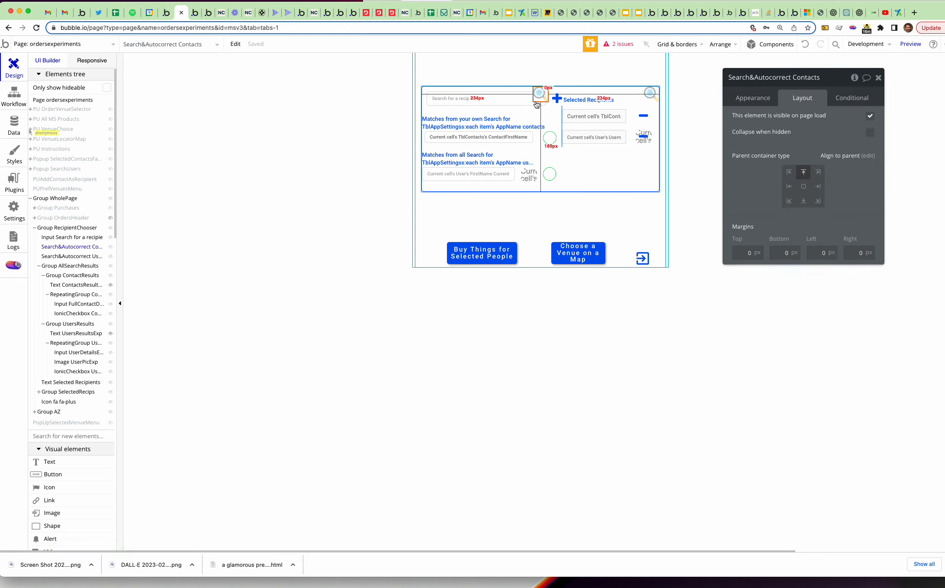
click(511, 102)
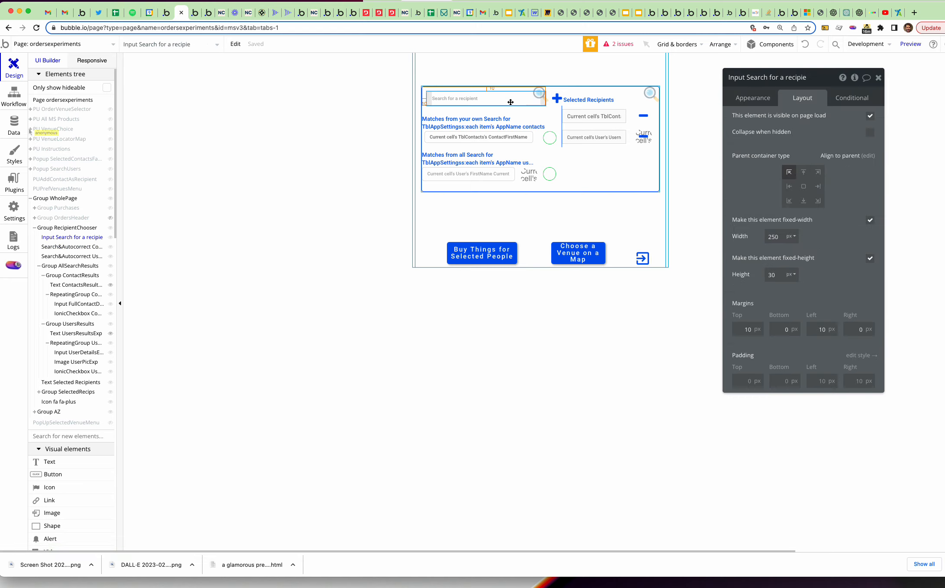
click(538, 93)
shift+click(515, 104)
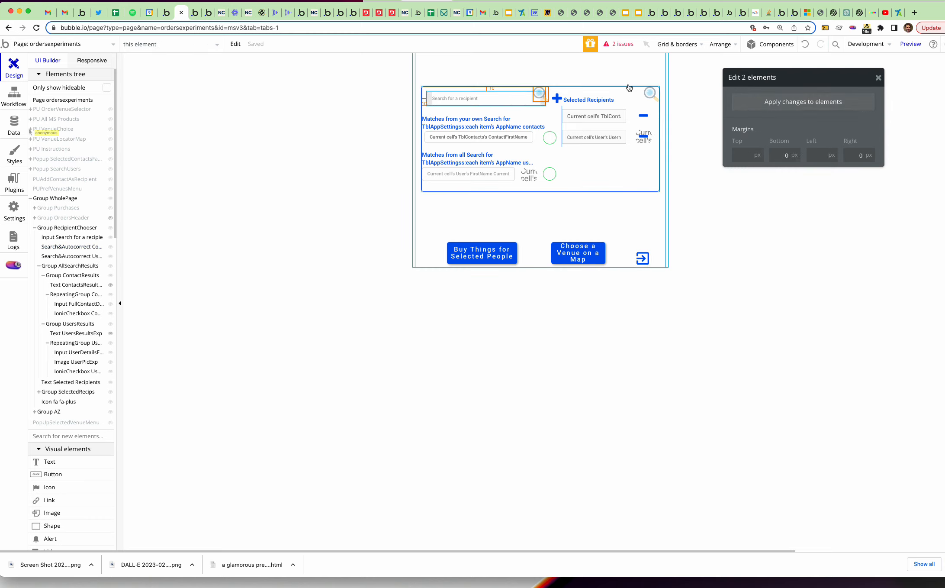
click(726, 45)
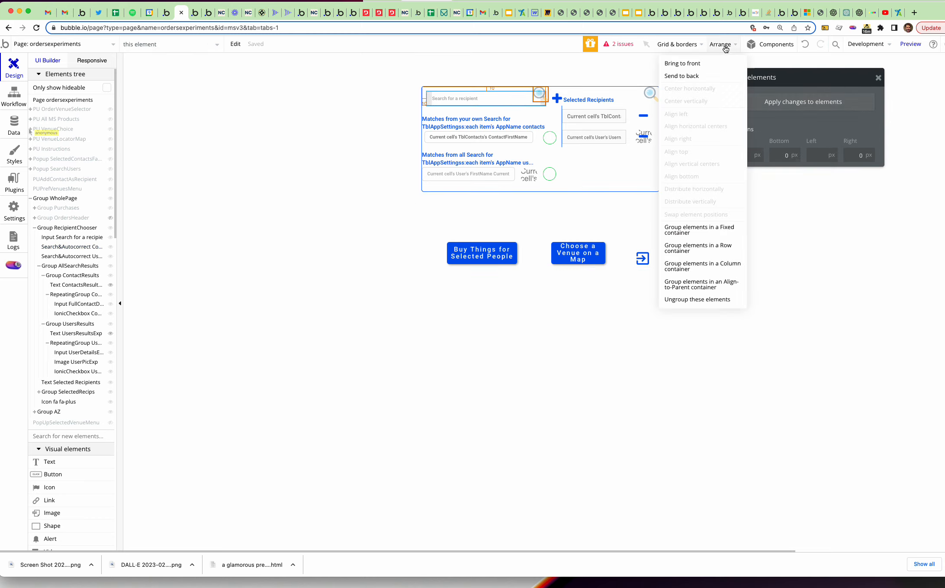
click(719, 232)
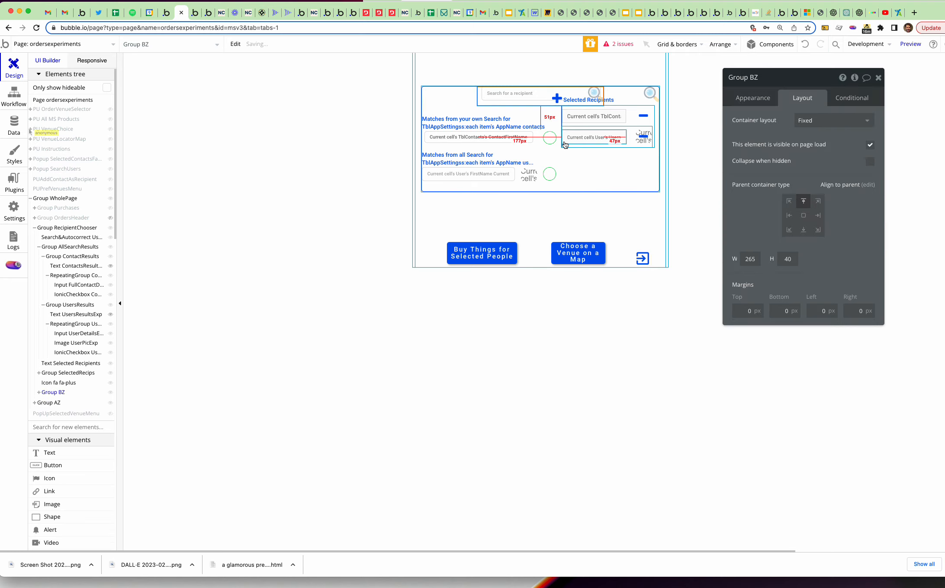
click(792, 205)
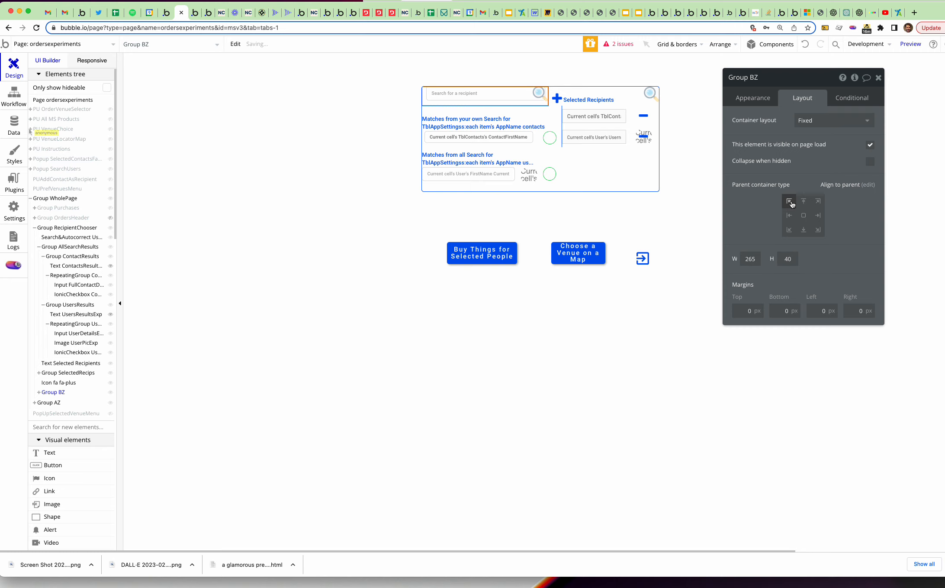
Examine the layout of the new search group, recipient chooser and buttons group, and the appearance settings of the search input and both Search&Autocorrect elements
click(541, 95)
click(512, 99)
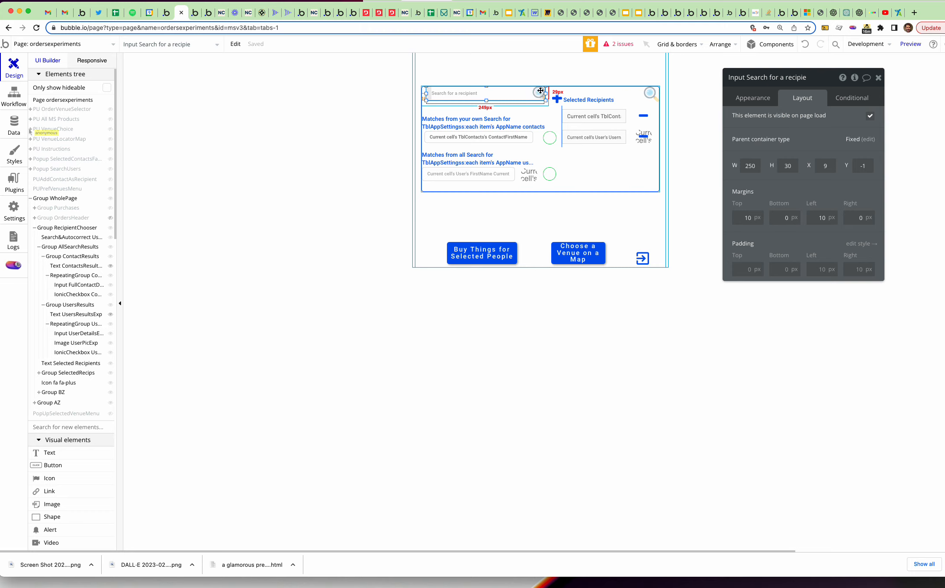
click(507, 105)
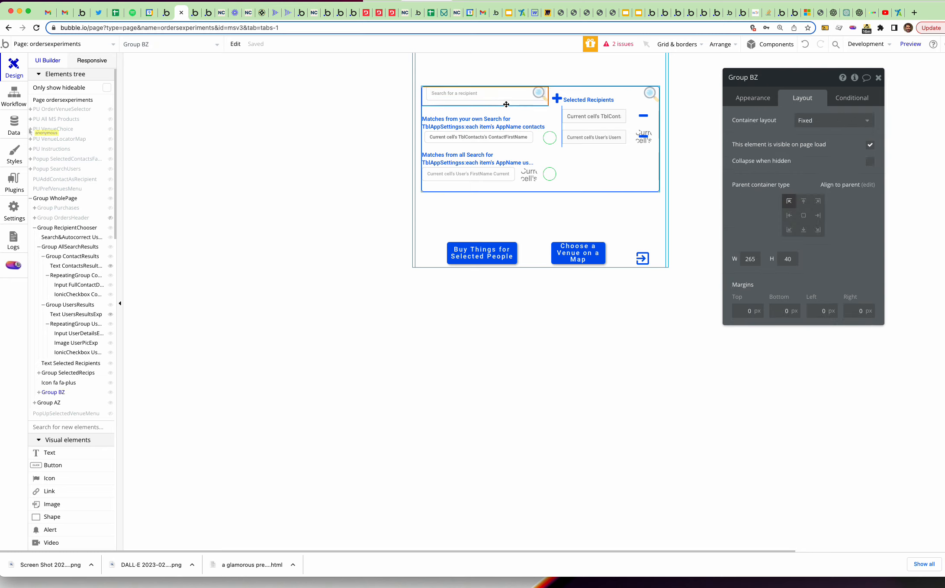
click(550, 112)
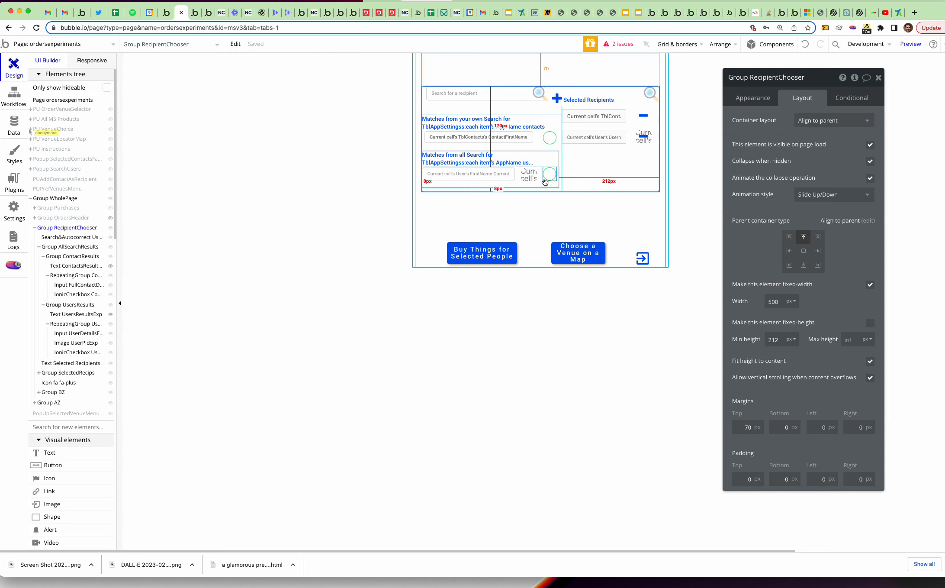
click(533, 247)
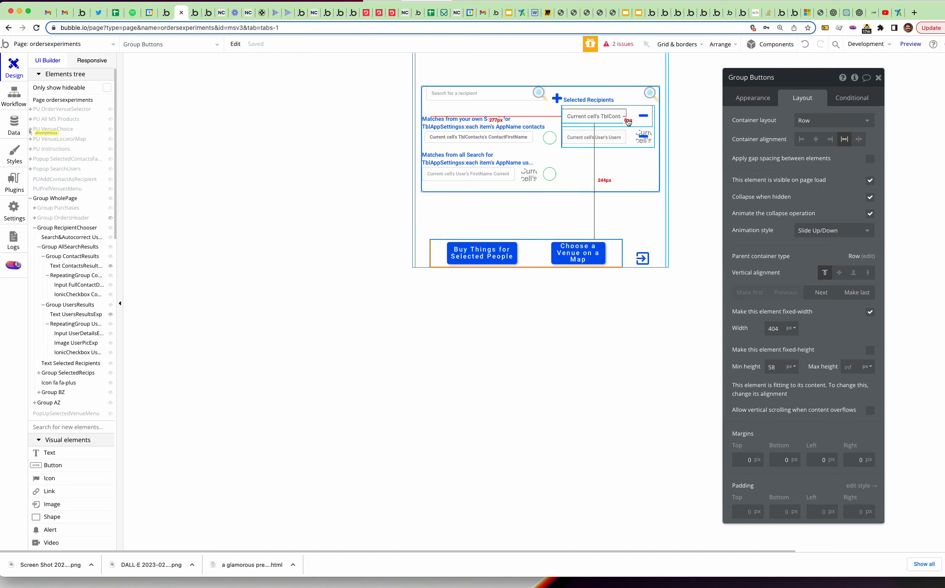
click(542, 94)
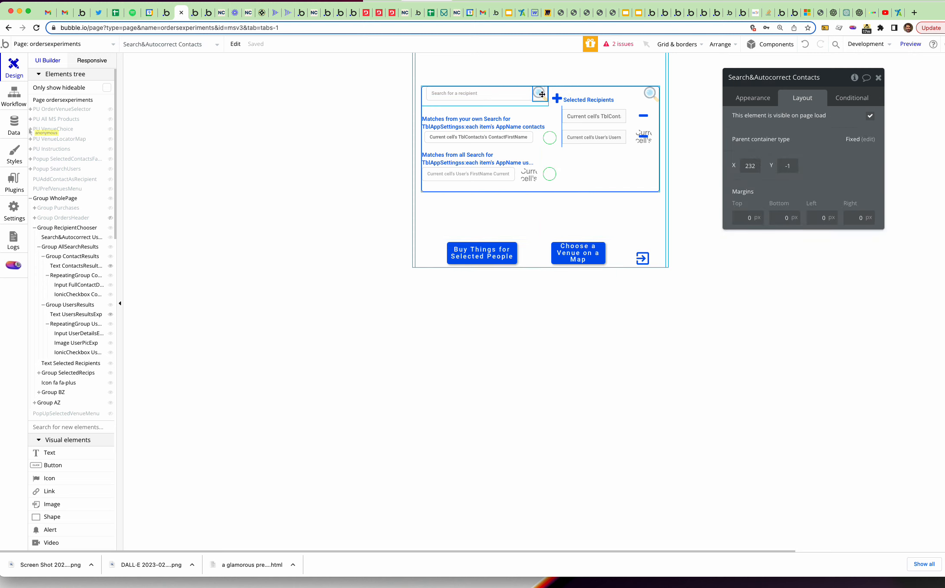
click(746, 103)
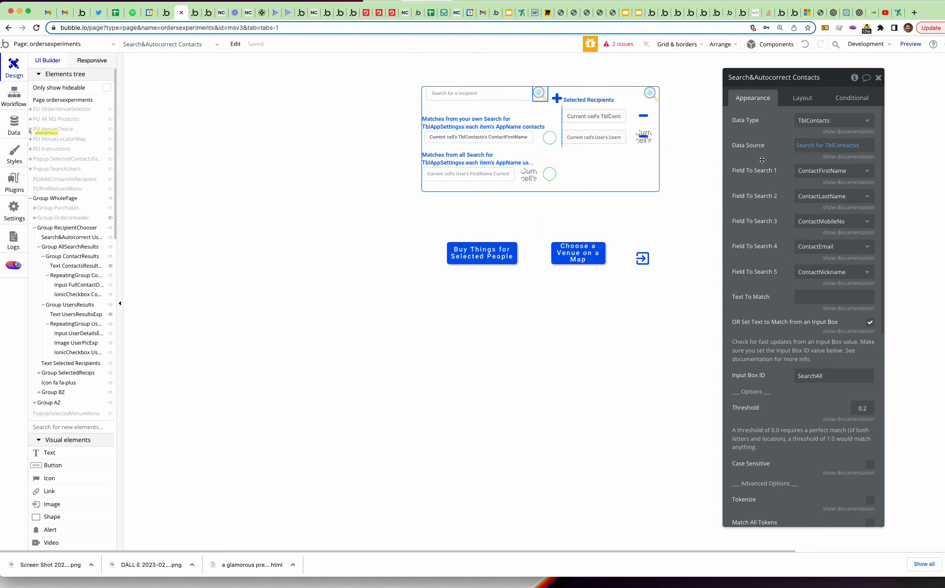
click(508, 95)
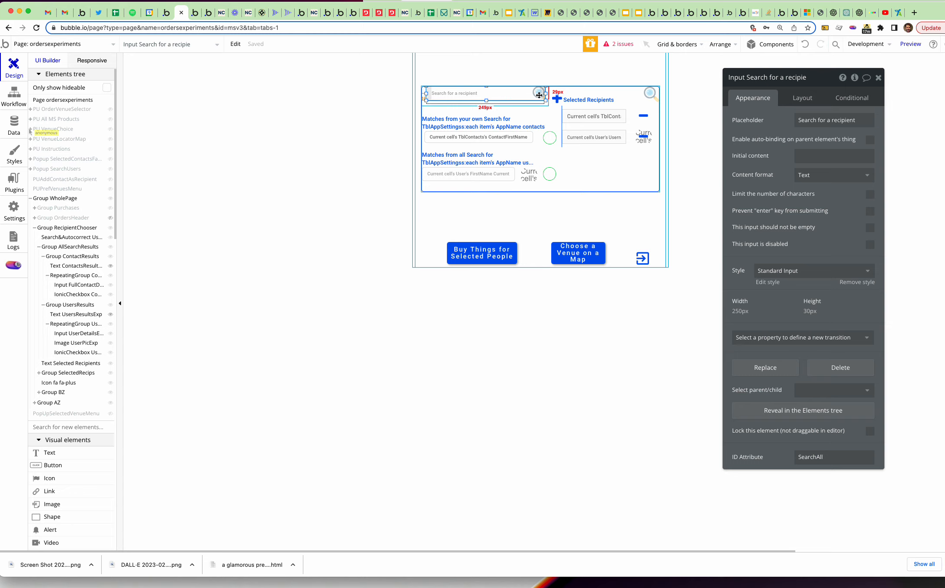
click(652, 93)
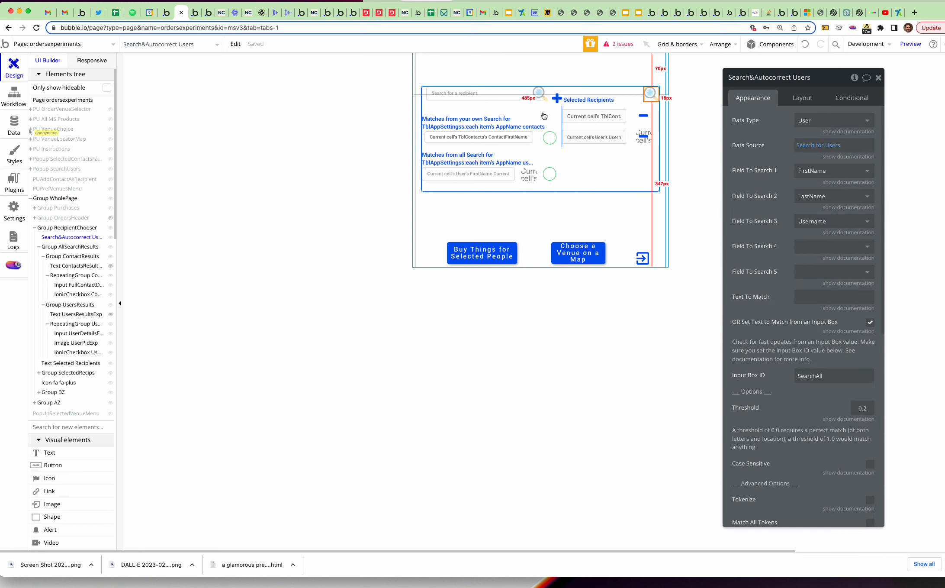
click(516, 105)
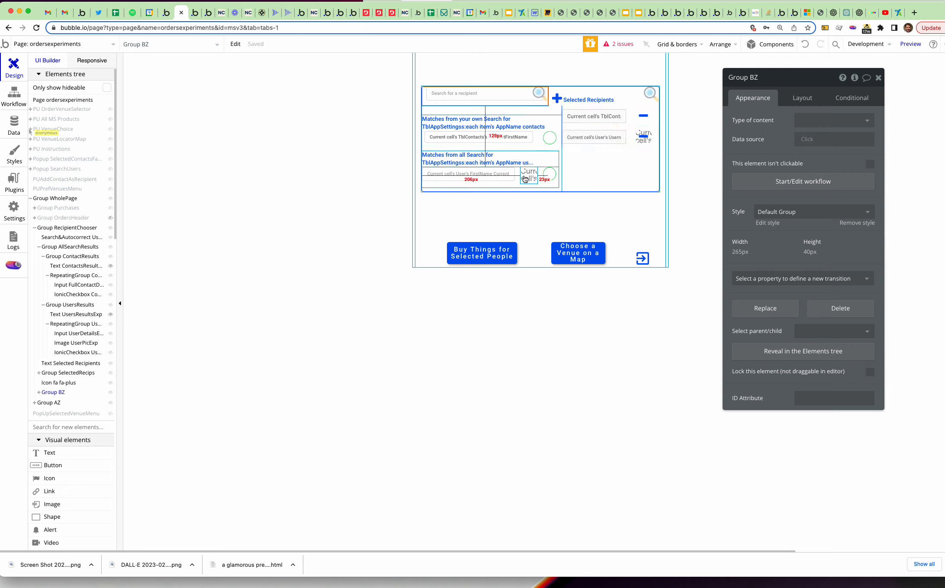
Open the left padding of Input SelectedUserDetailsExp for editing
click(620, 136)
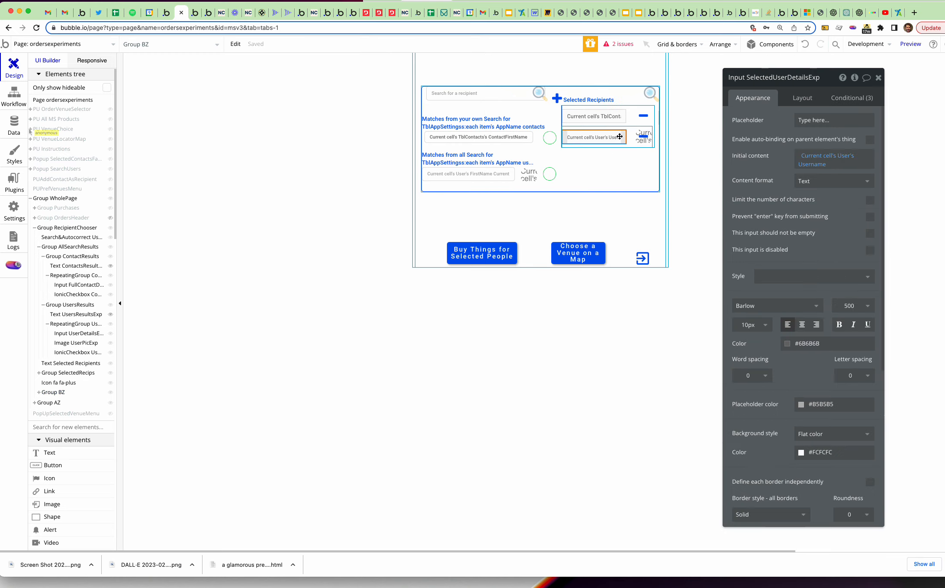
click(803, 98)
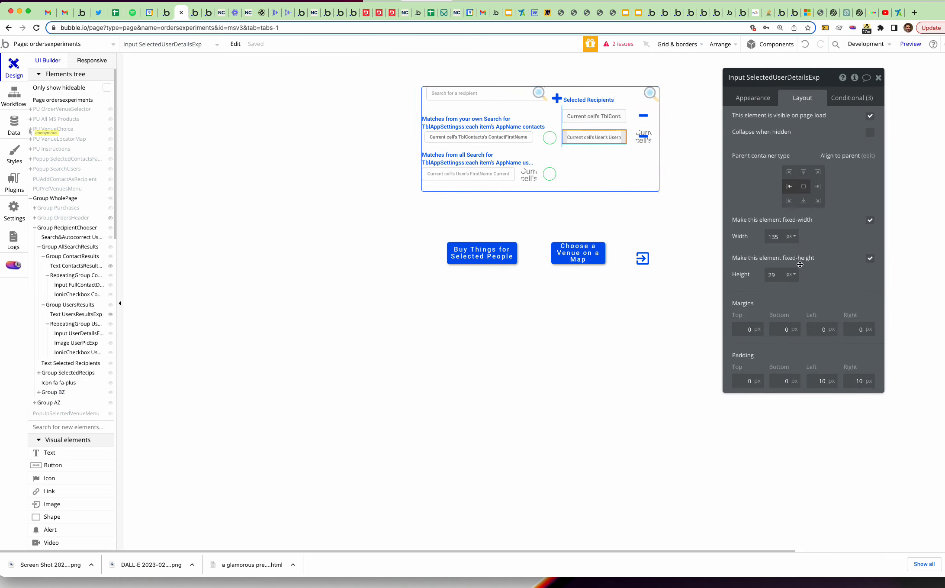
double_click(829, 383)
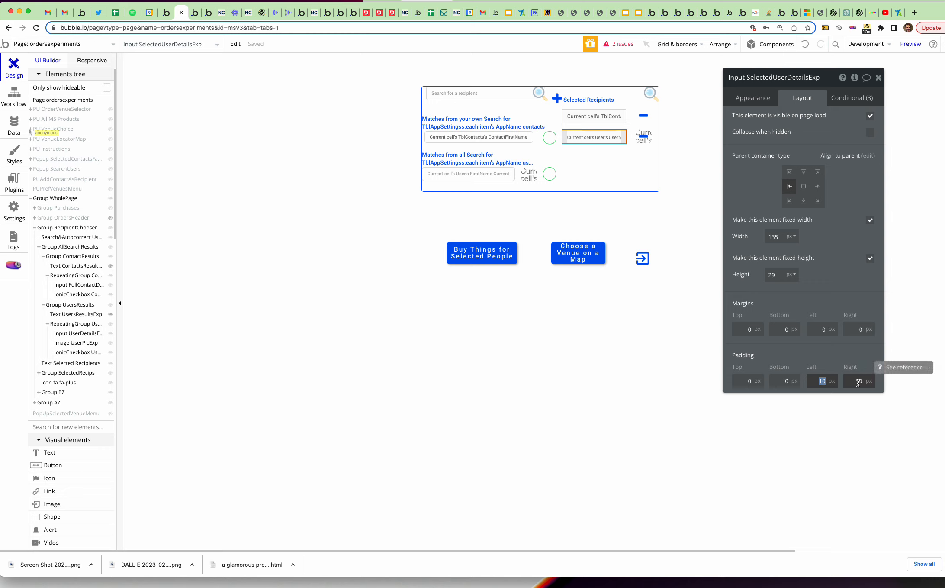